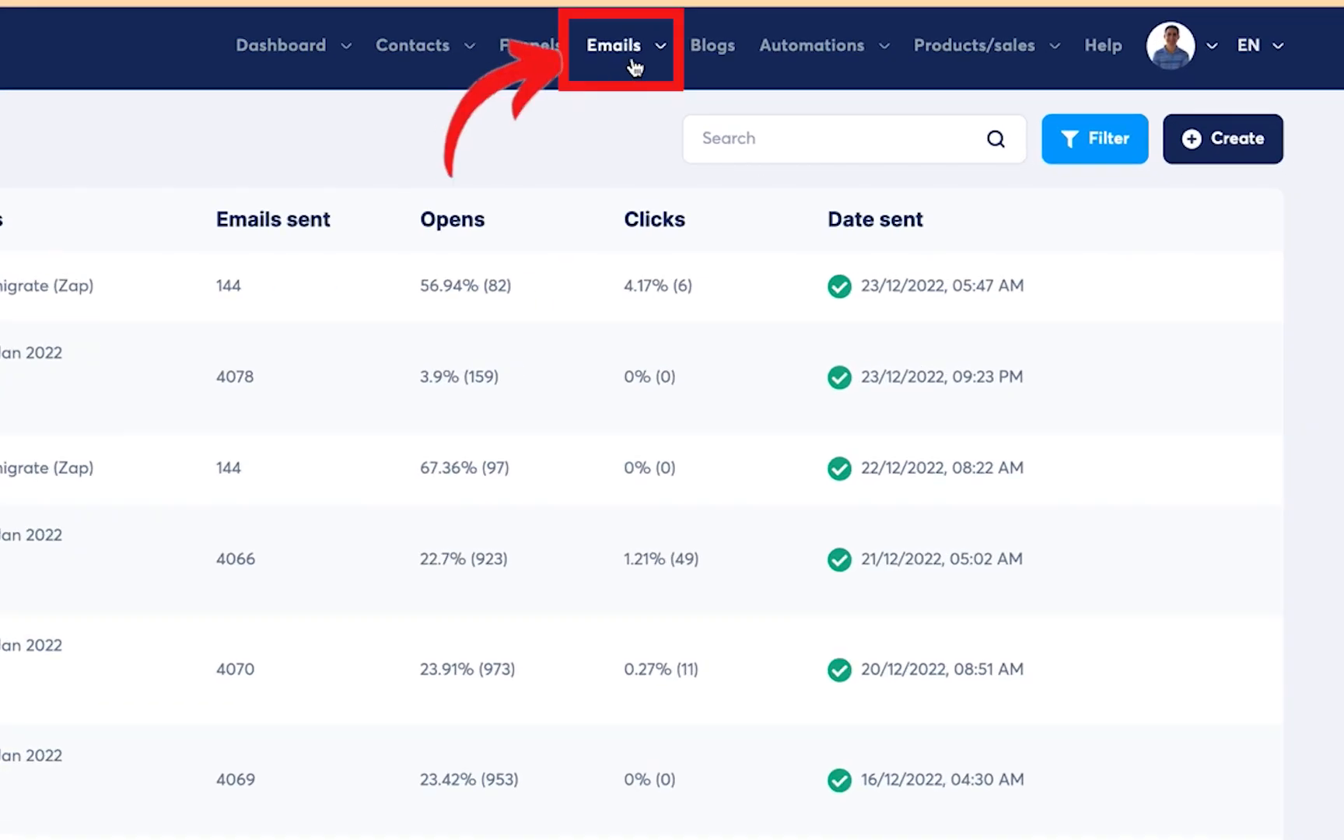
Open the Create newsletter dialog from Emails > Newsletters
left_click(632, 62)
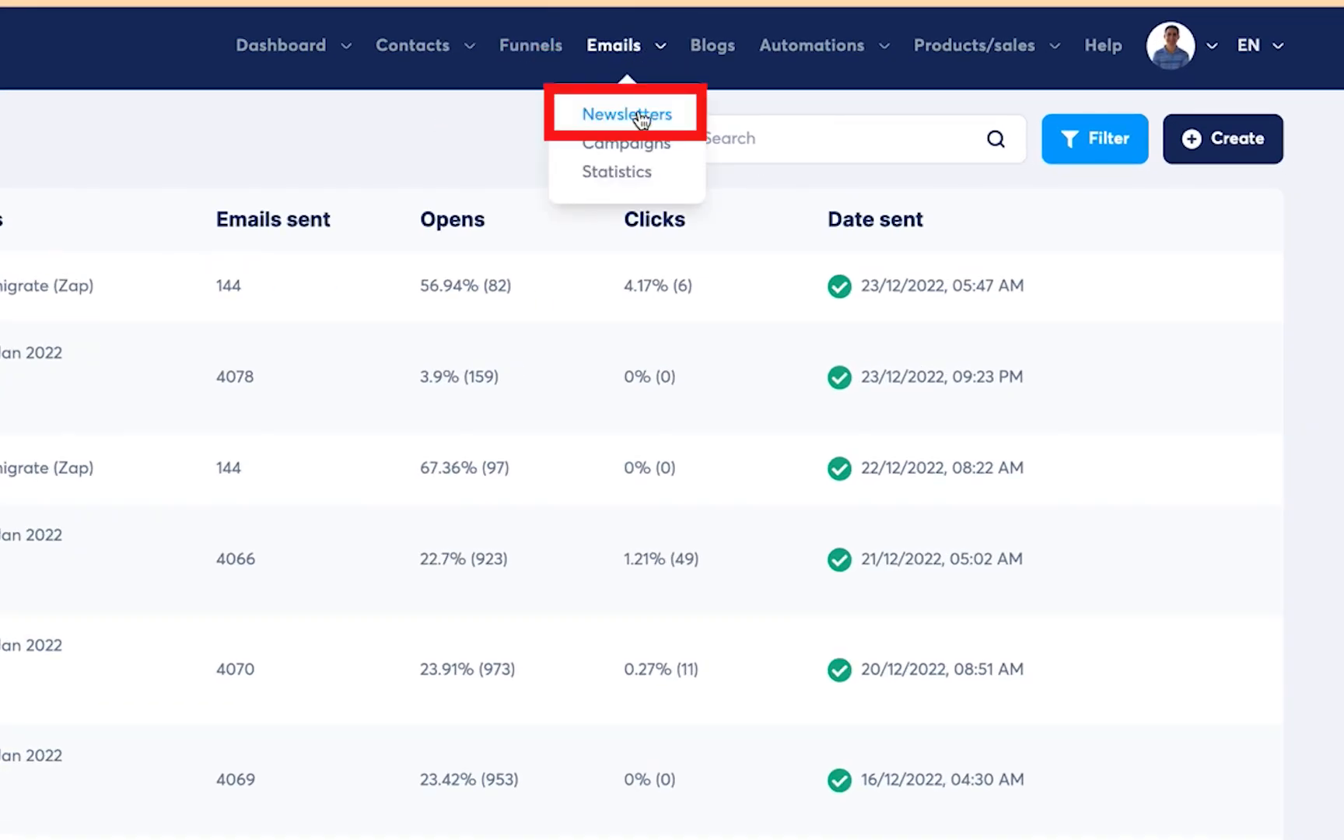
left_click(1206, 144)
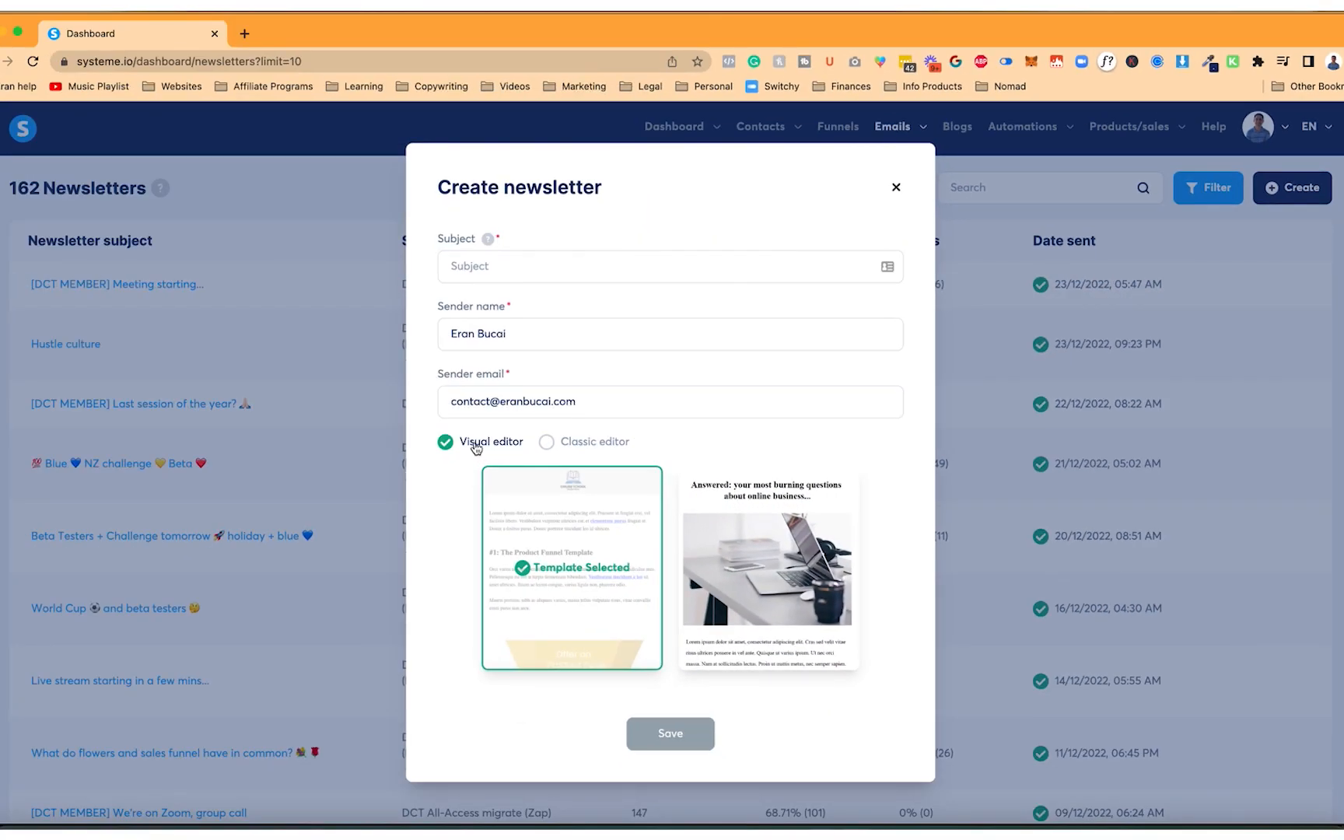
Create a newsletter with the subject 'Blue announcement 💙' and save it
left_click(540, 266)
type("Blue ")
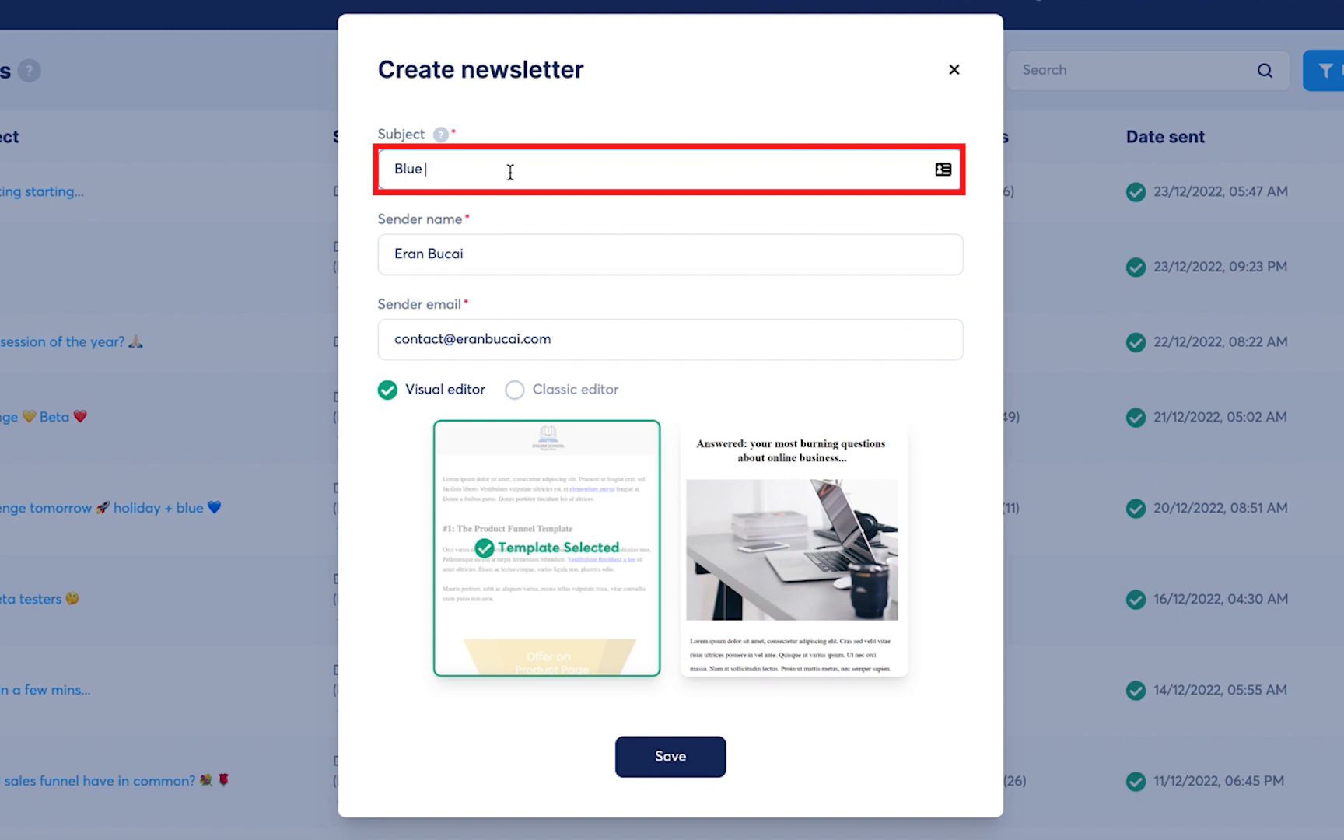
type("announcement")
key("ctrl+super+space")
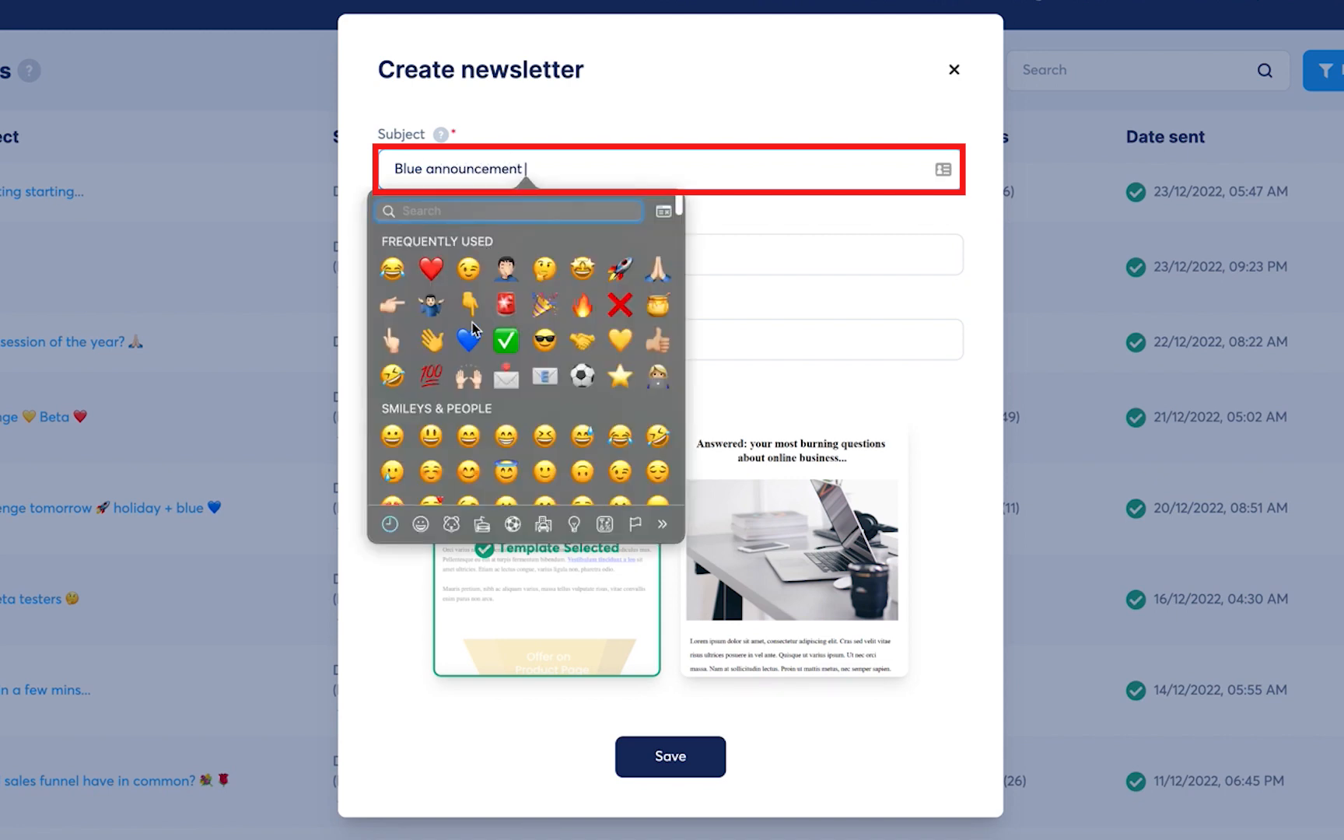
key("Escape")
type("💙")
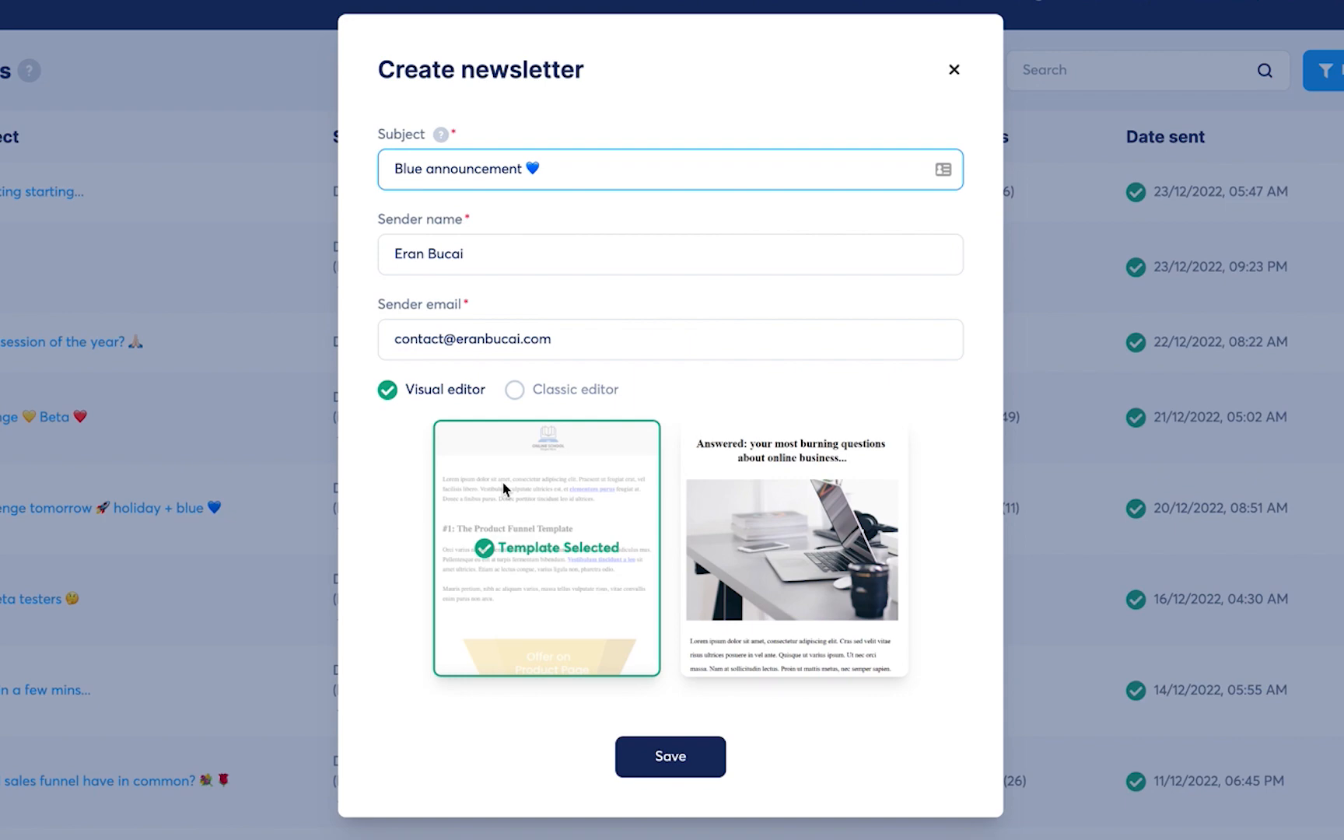
left_click(673, 757)
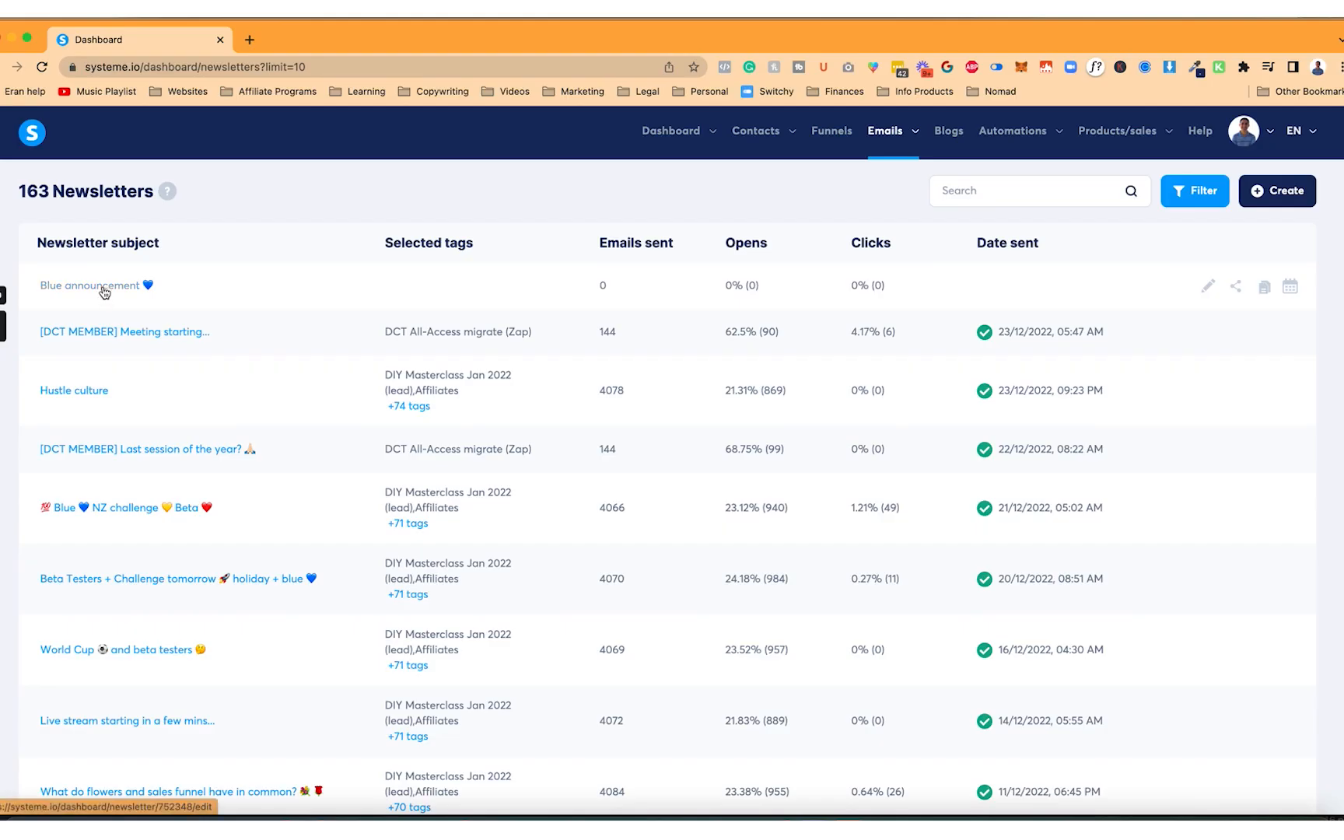
Open the Blue announcement newsletter and delete the template's logo and text sections
left_click(104, 292)
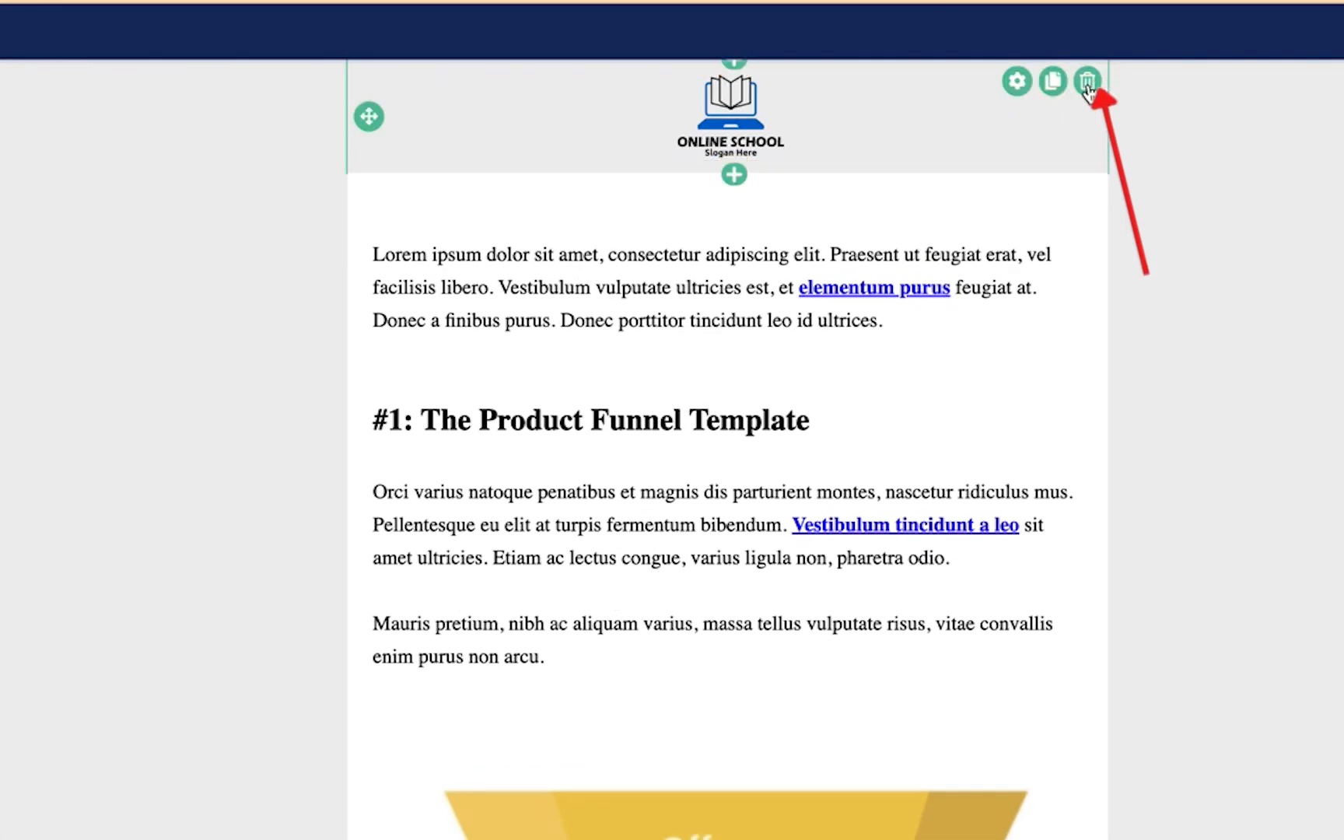
left_click(1059, 111)
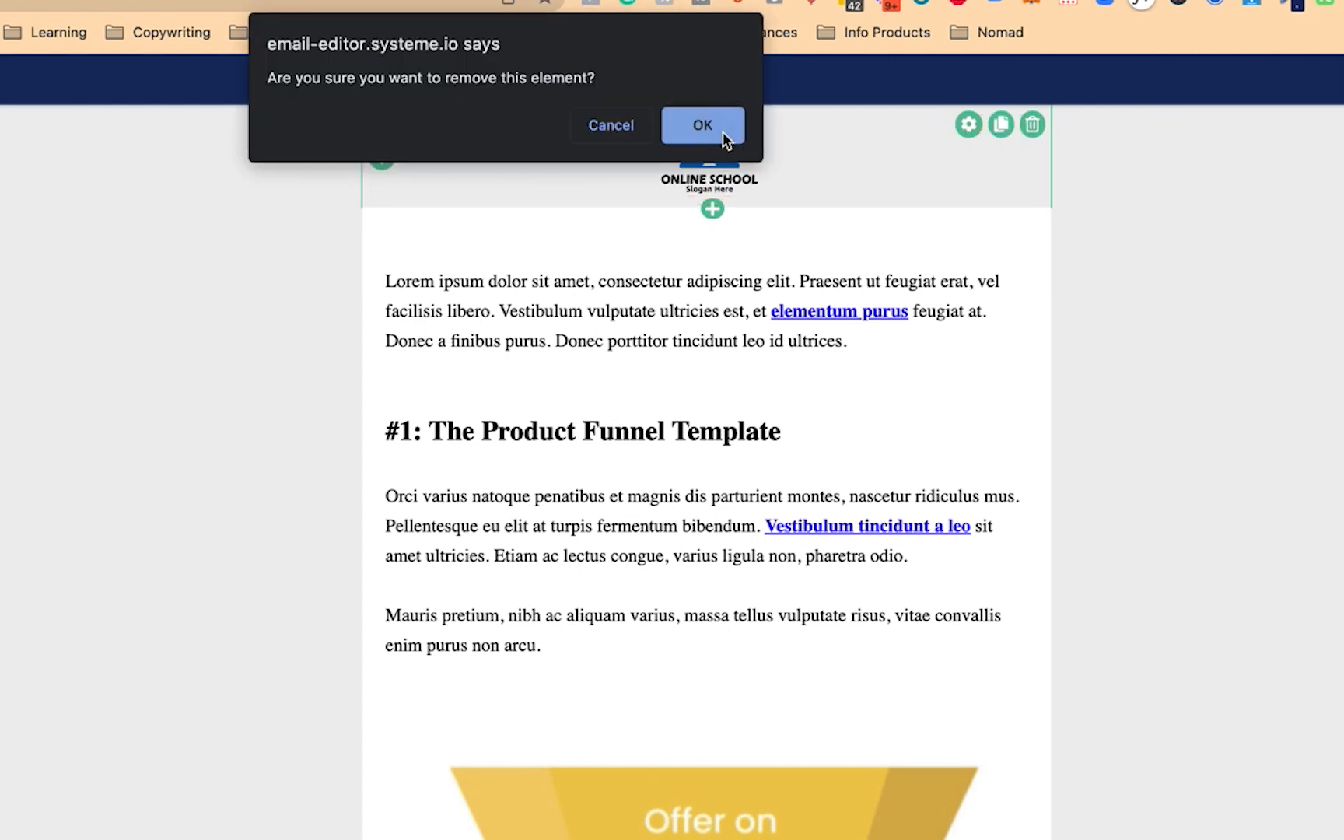
left_click(723, 132)
left_click(1033, 123)
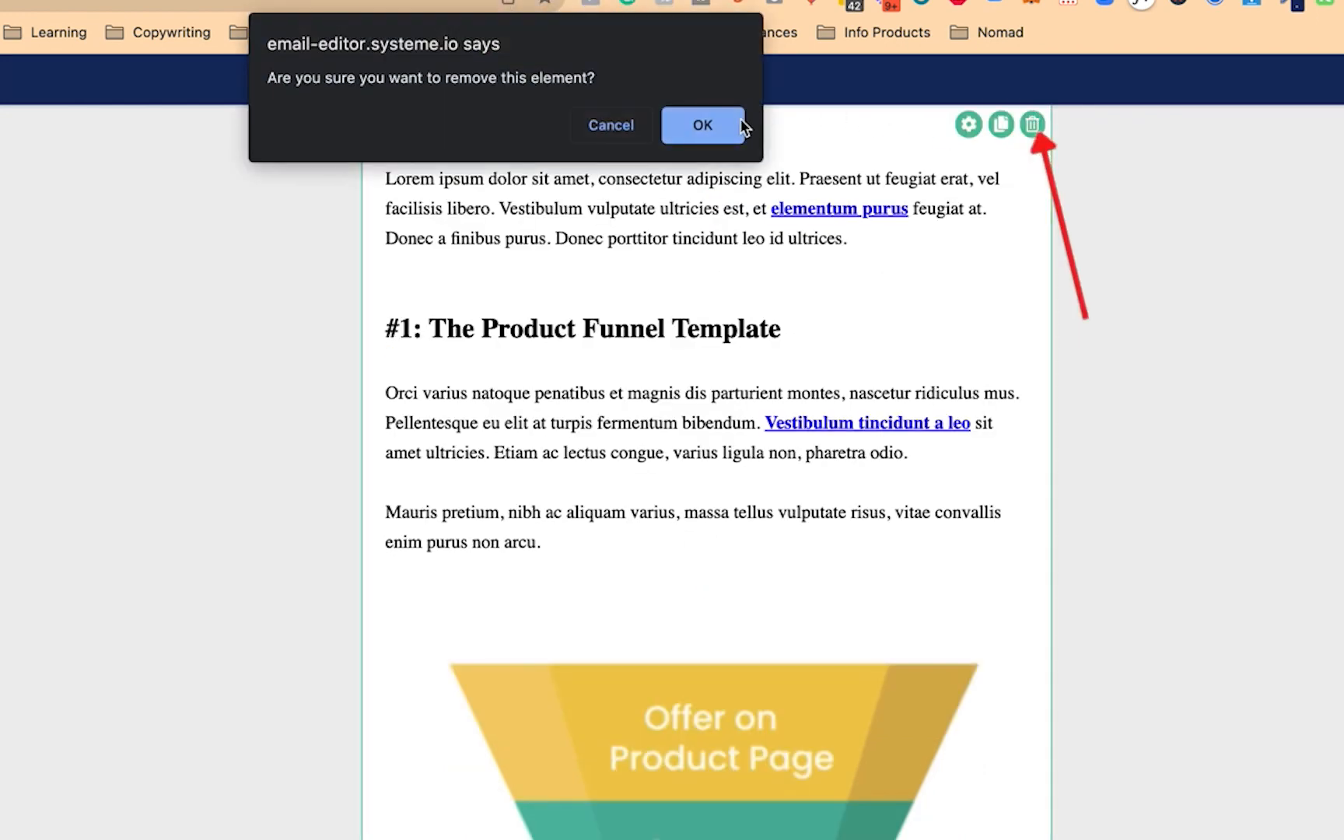
left_click(720, 127)
Clear the email background colour, make links blue, and add a text block
left_click(64, 132)
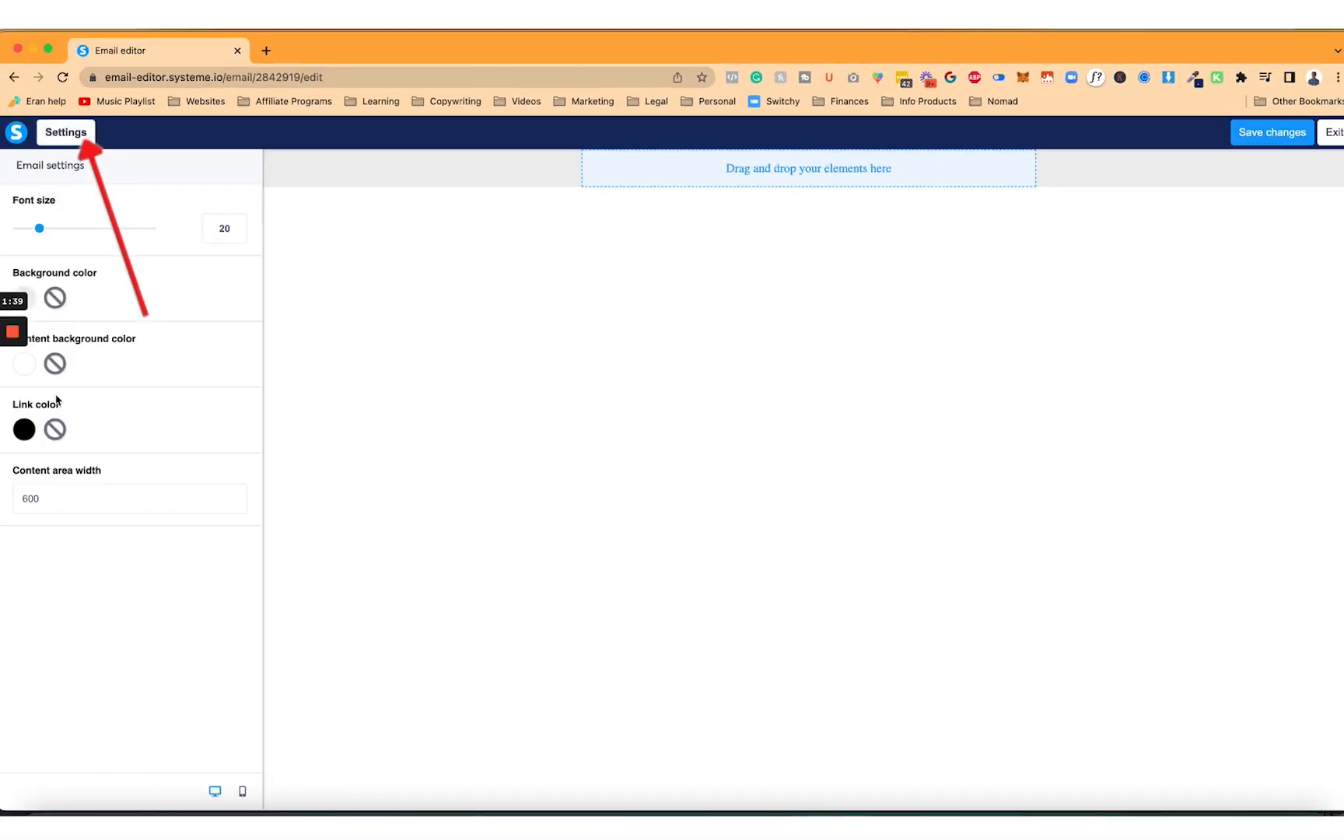
left_click(55, 300)
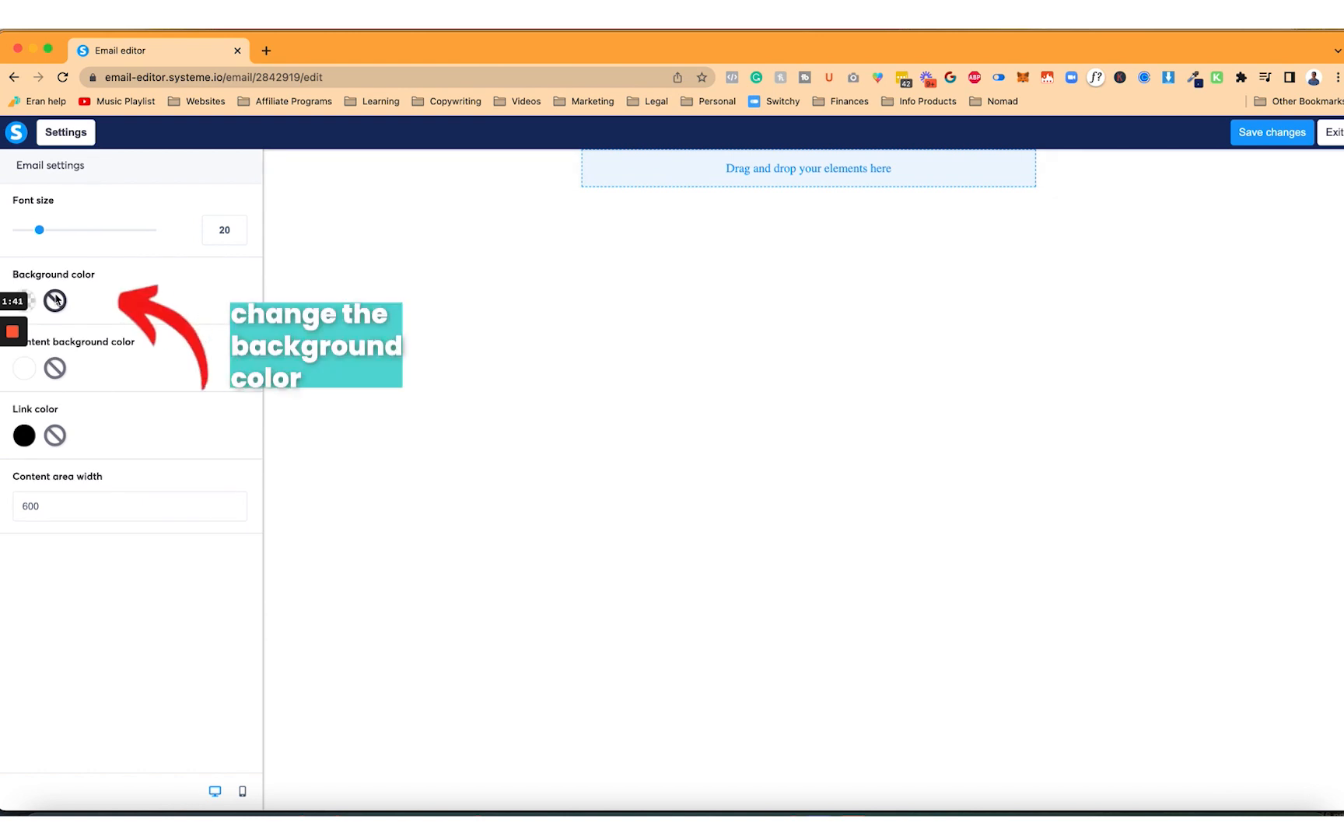
left_click(32, 437)
left_click(117, 545)
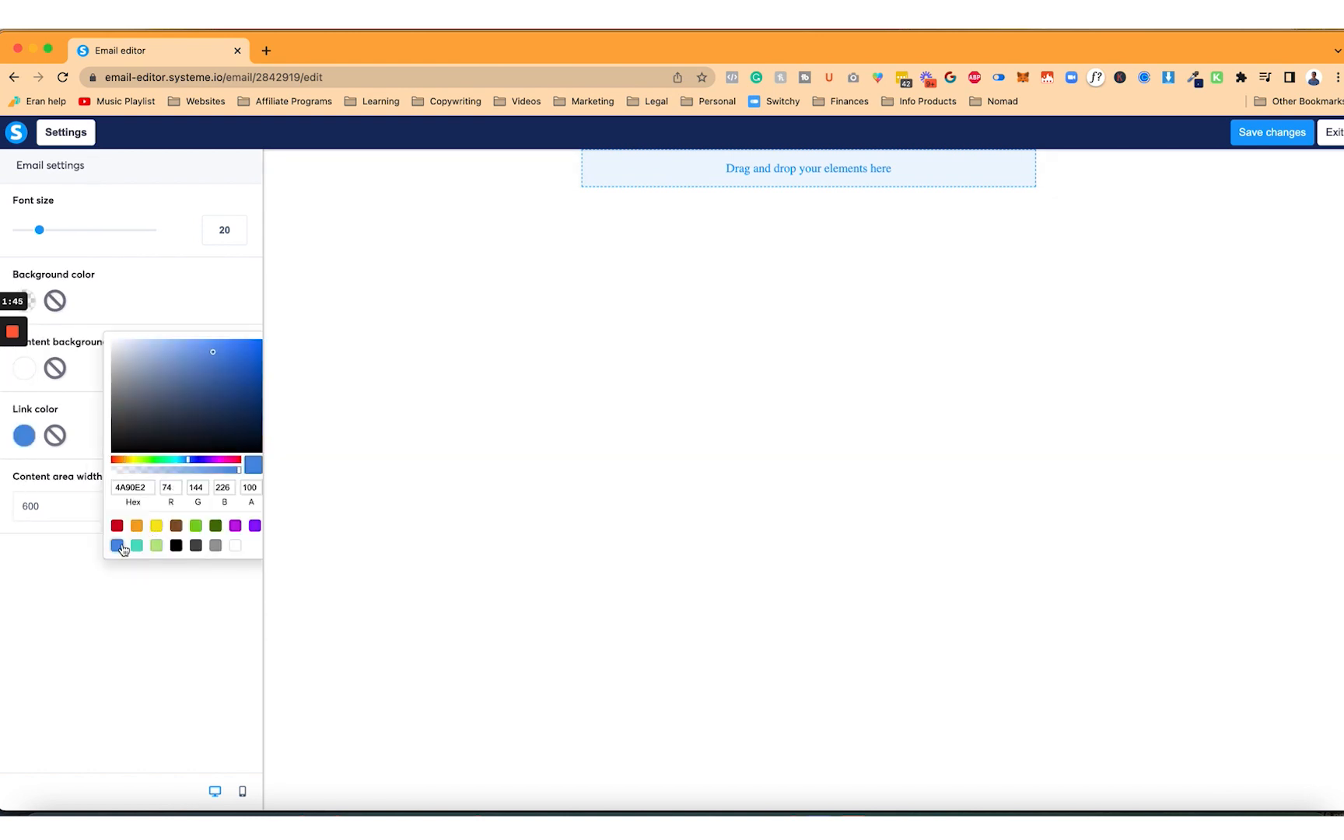
left_click(66, 134)
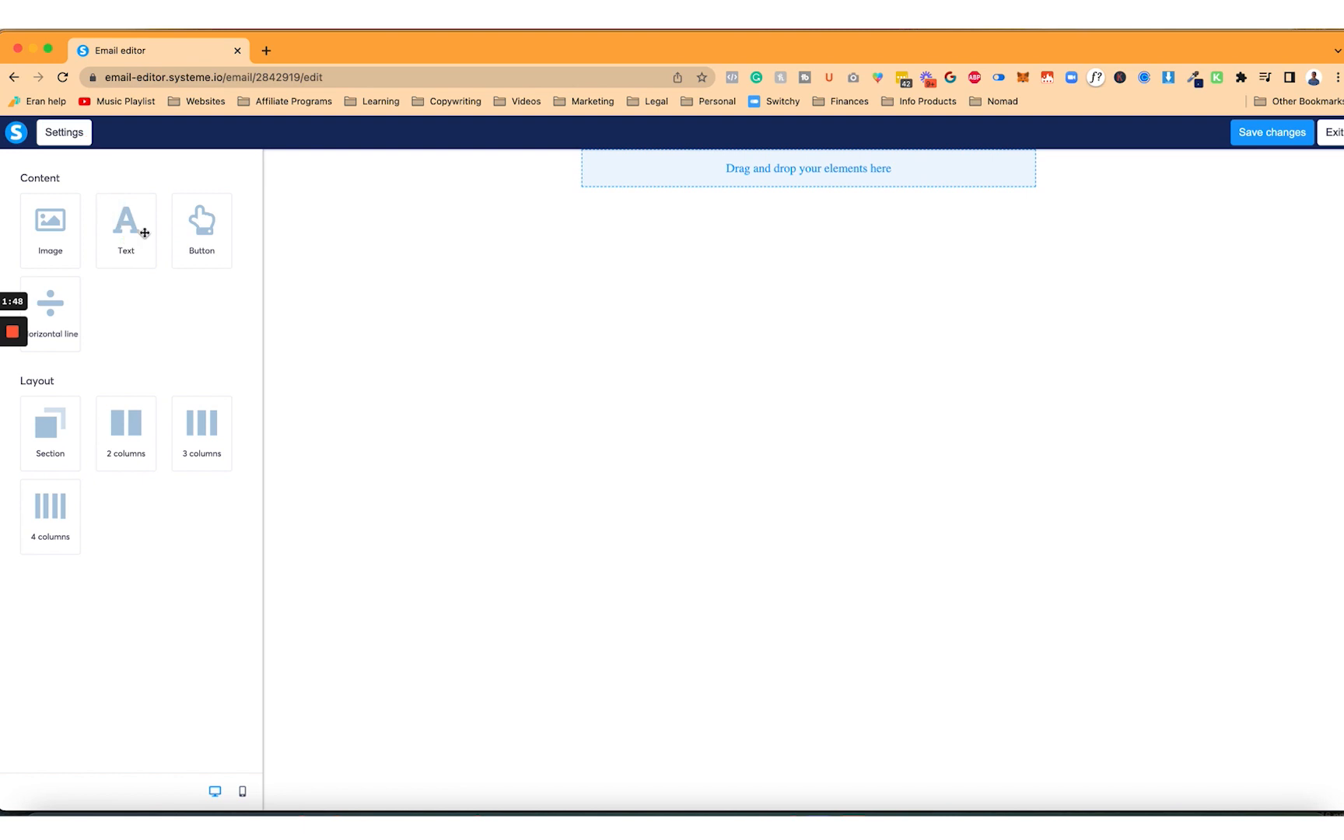
left_click_drag(117, 218, 732, 192)
Left-align the new text block and set its font to Georgia
left_click(731, 193)
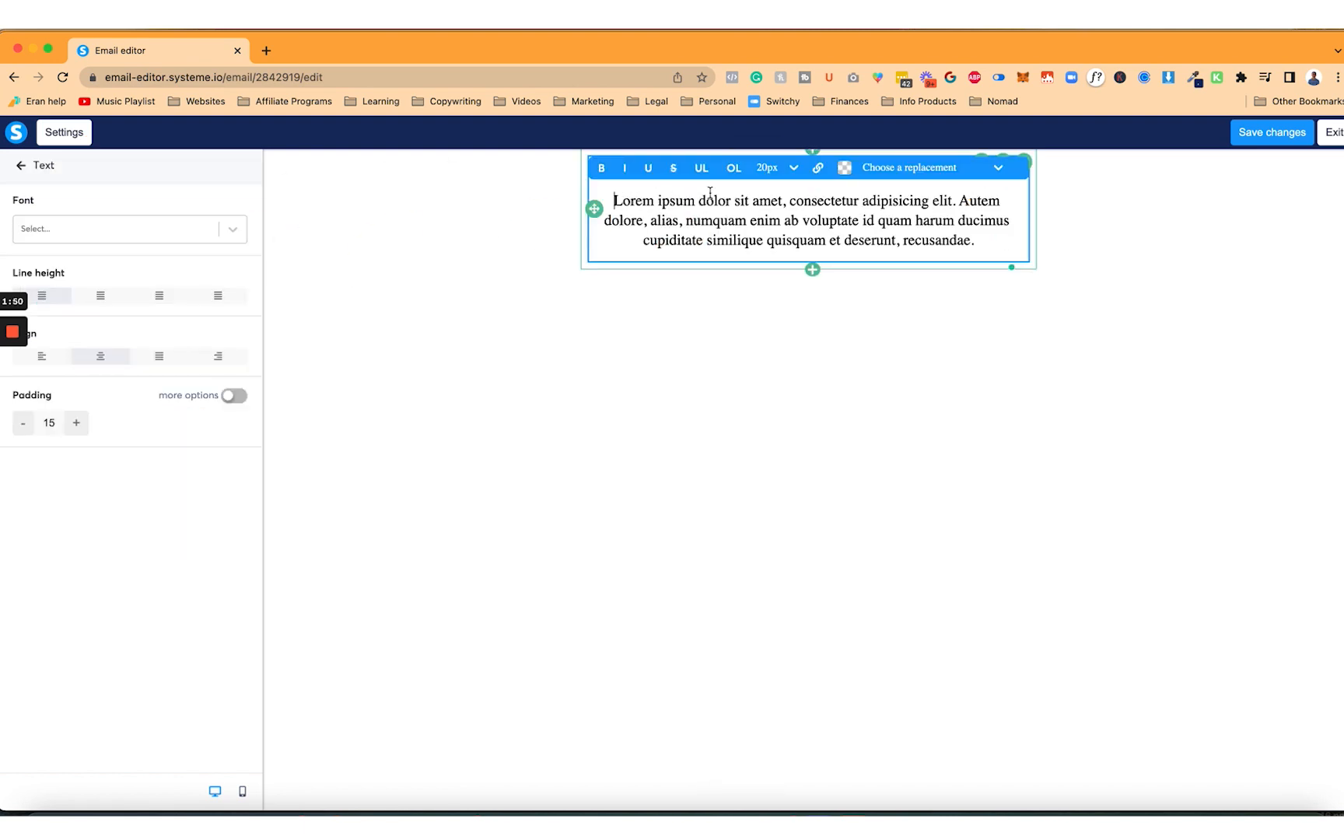
key("super+a")
left_click(47, 356)
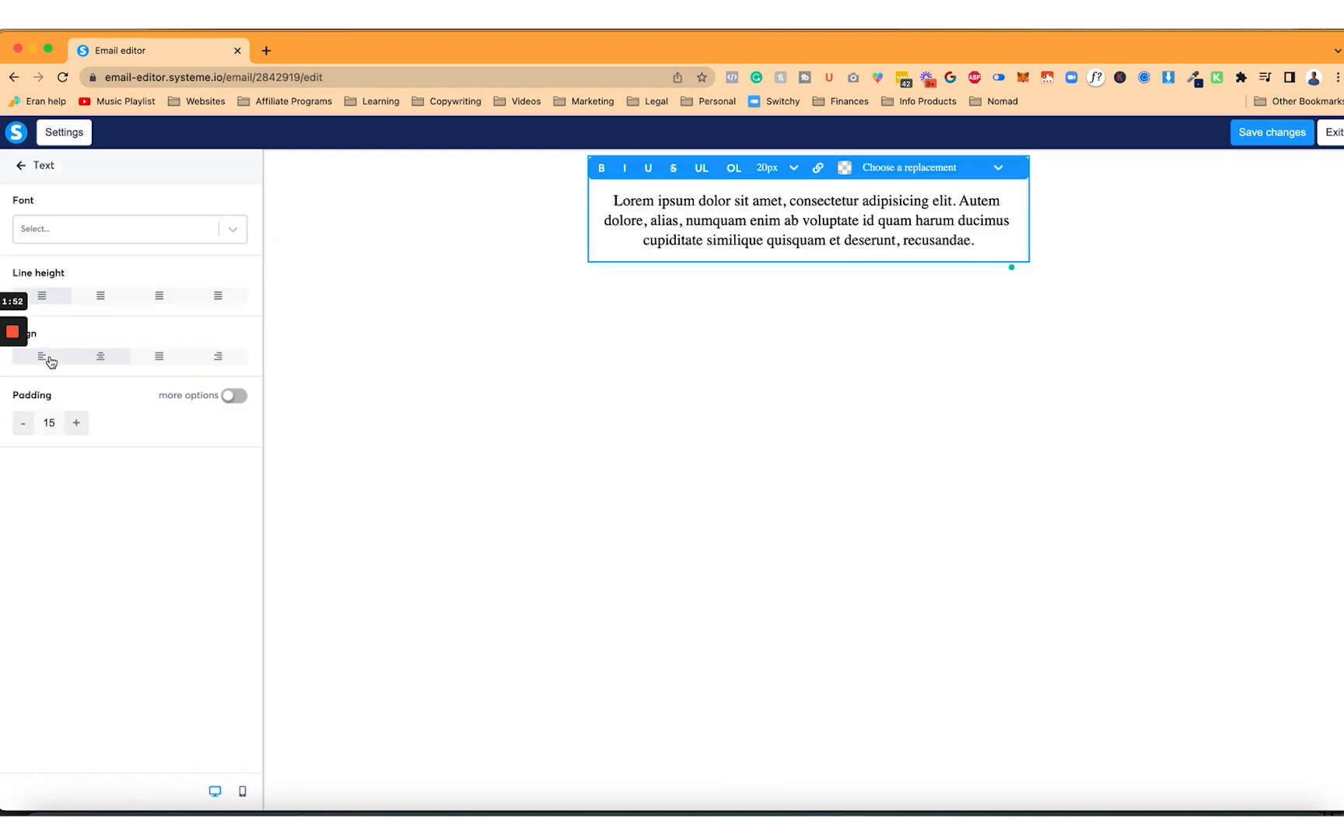
left_click(102, 232)
left_click(107, 331)
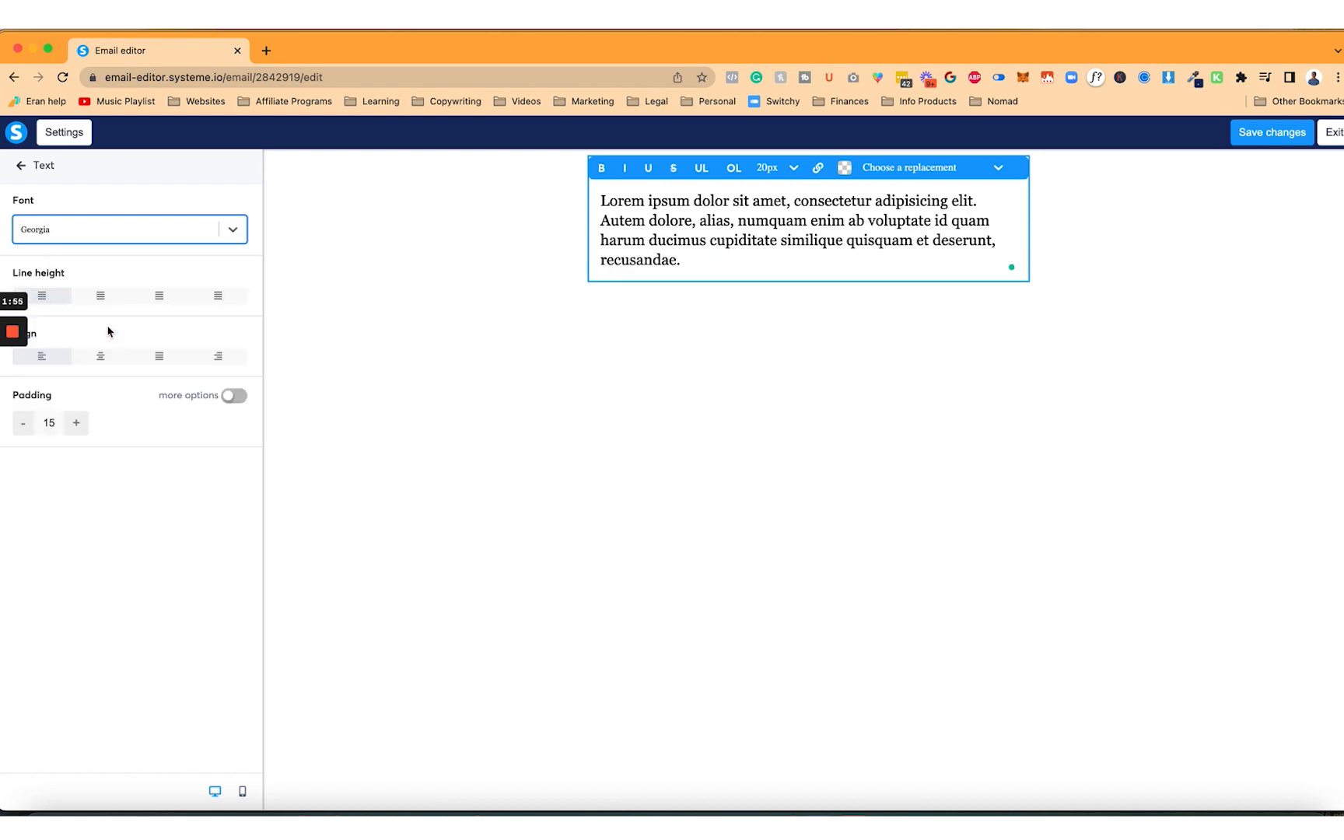
Write 'Hey {first_name}', paste the announcement body, and select the referral address to check it
left_click(760, 241)
key("super+a")
type("Hey")
left_click(998, 167)
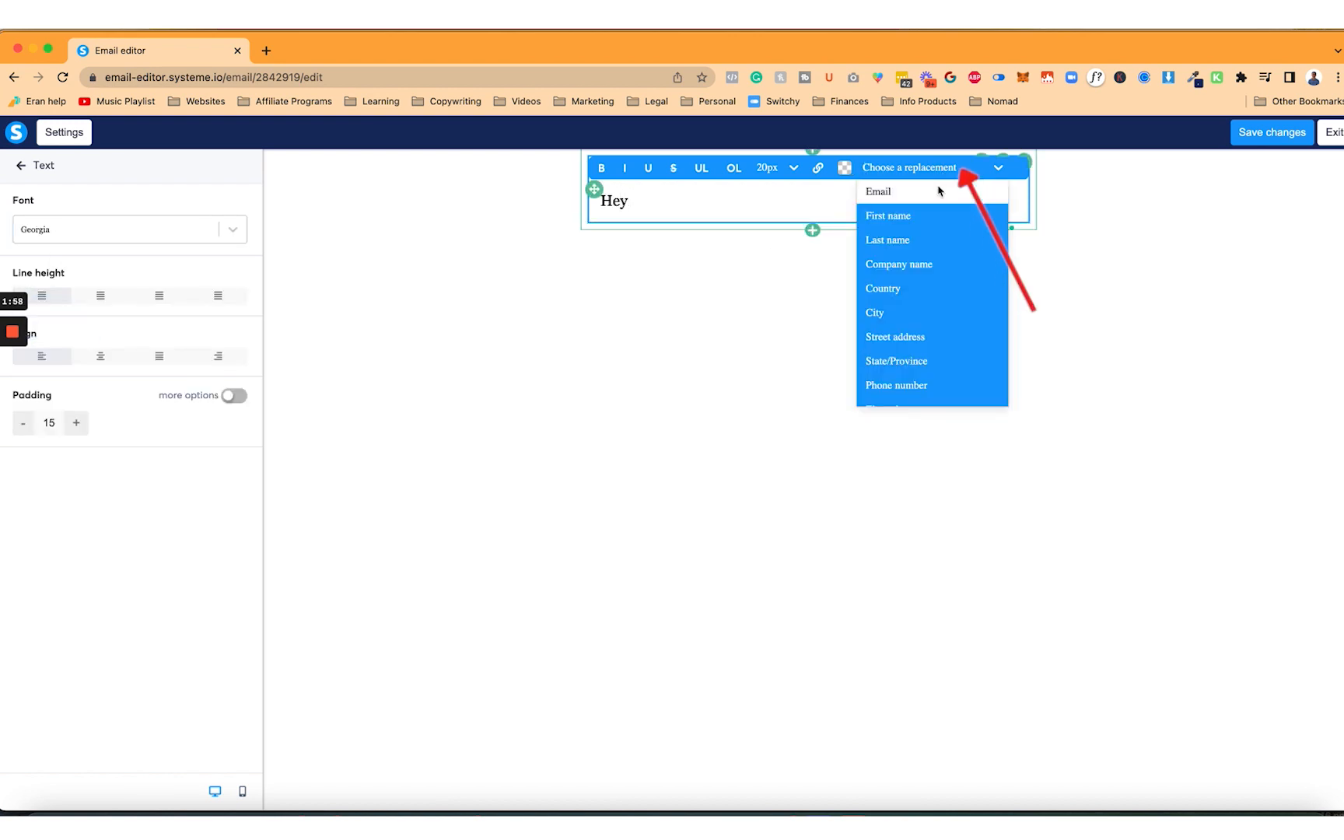
left_click(924, 210)
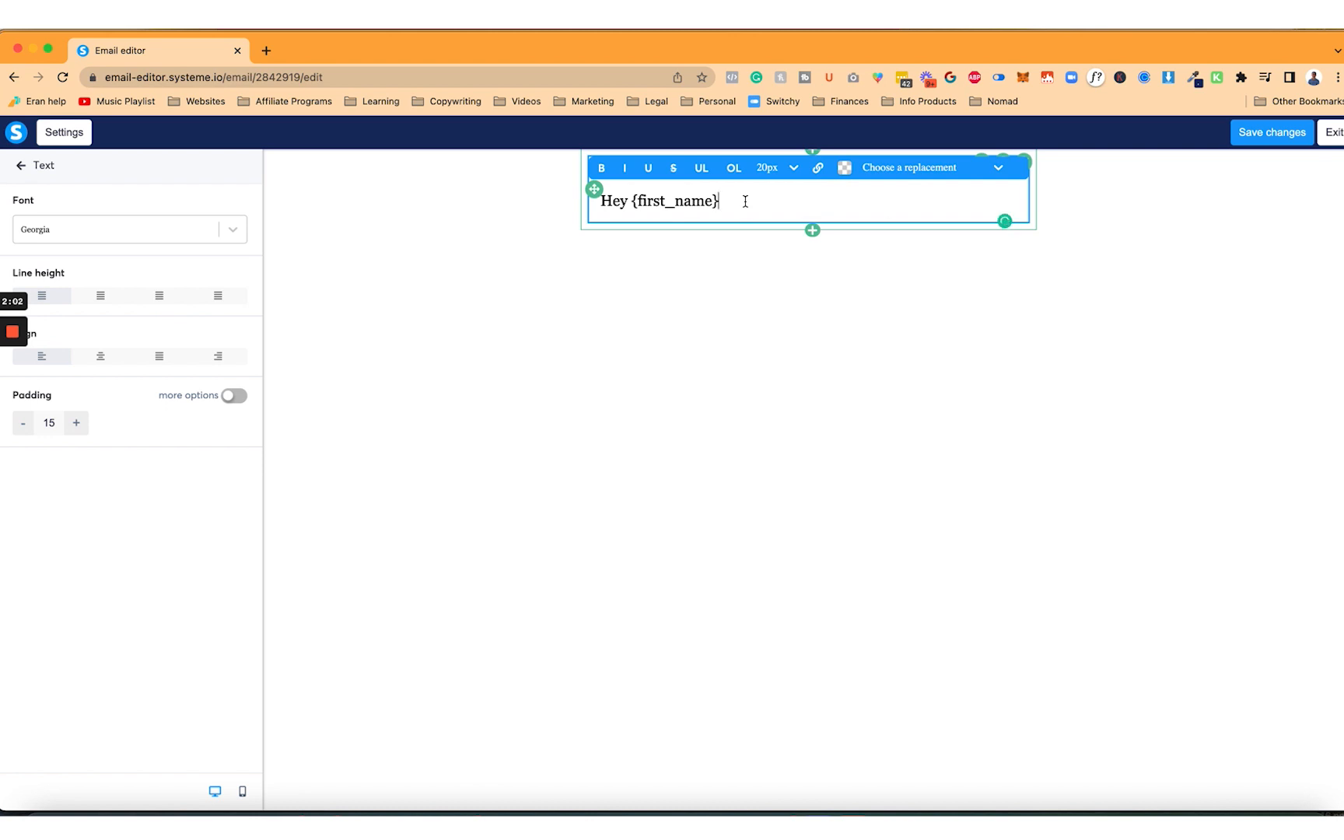
key("Return")
key("Return")
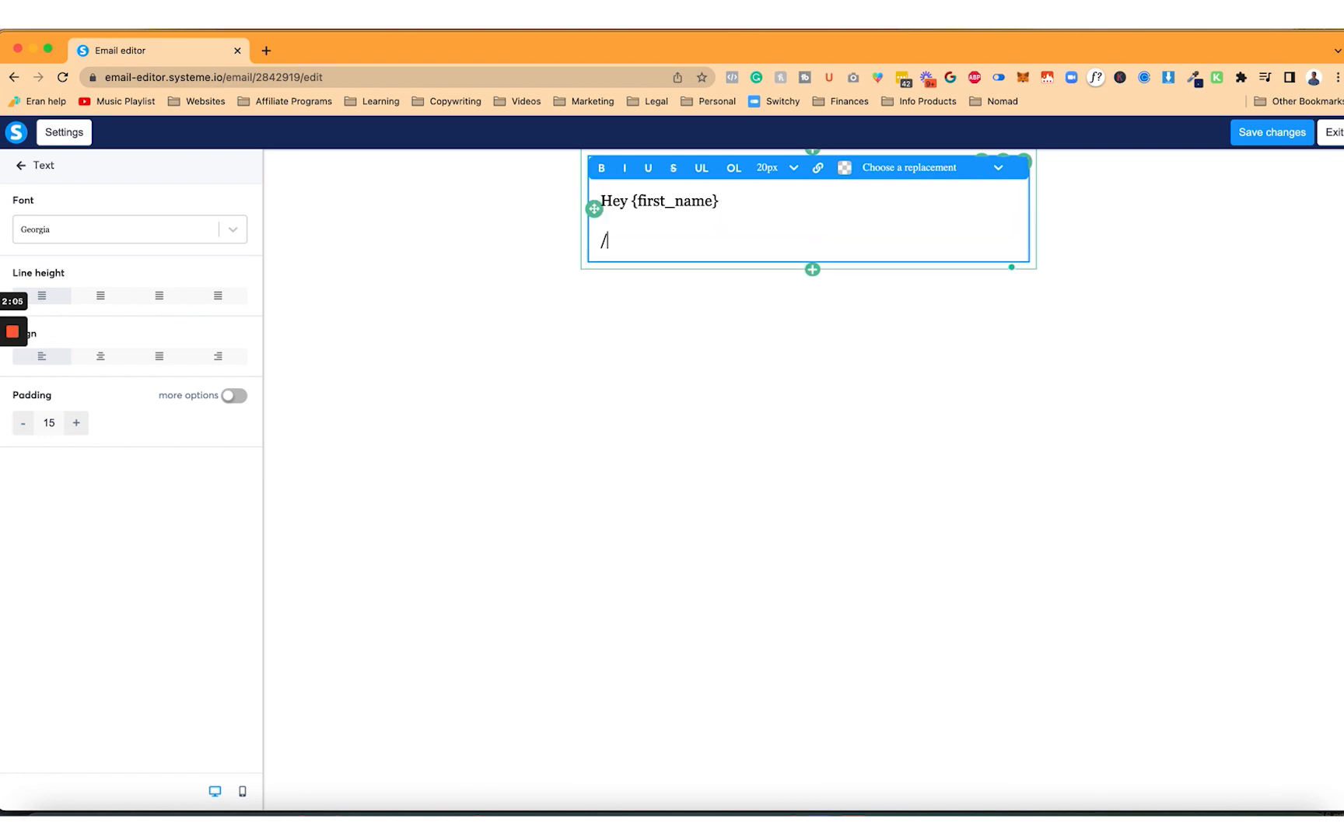
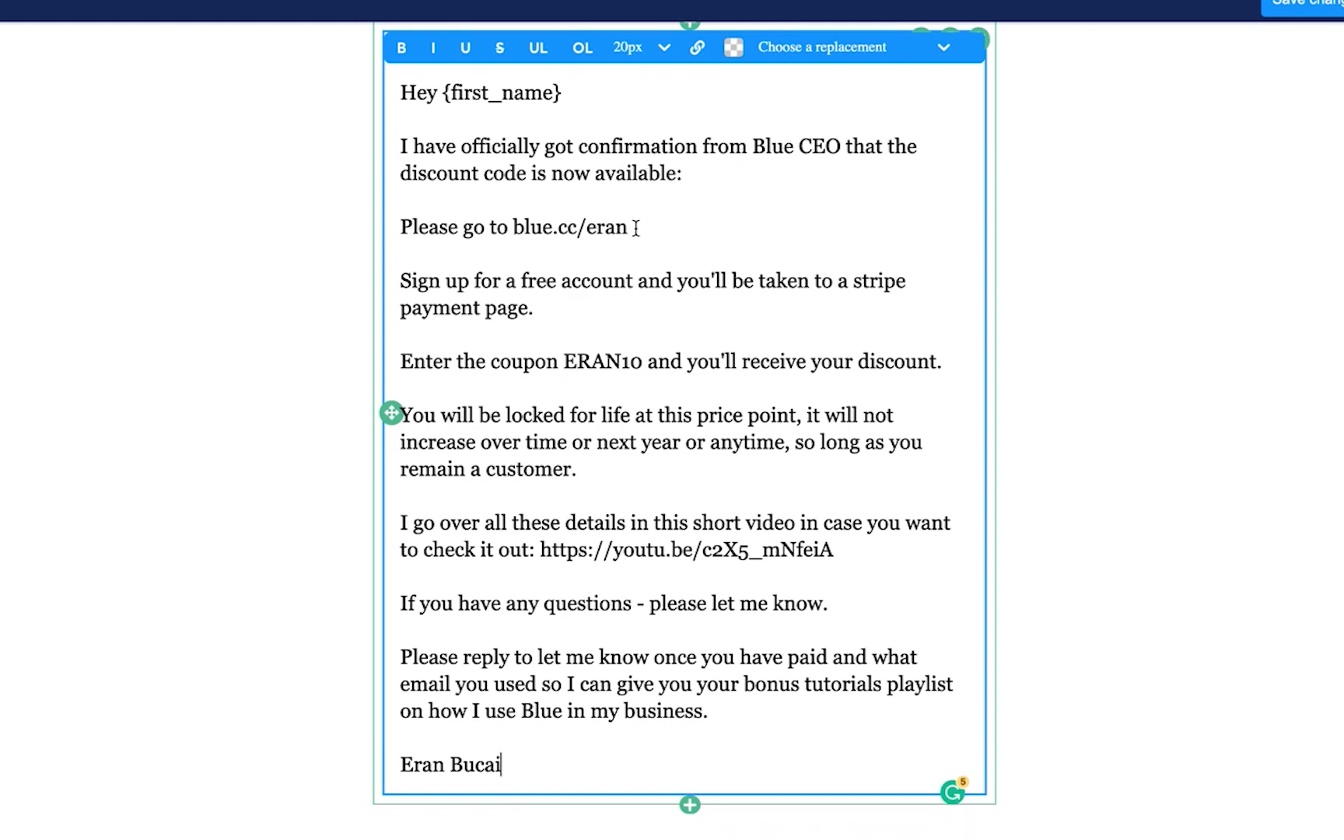
left_click_drag(611, 228, 517, 230)
key("super+c")
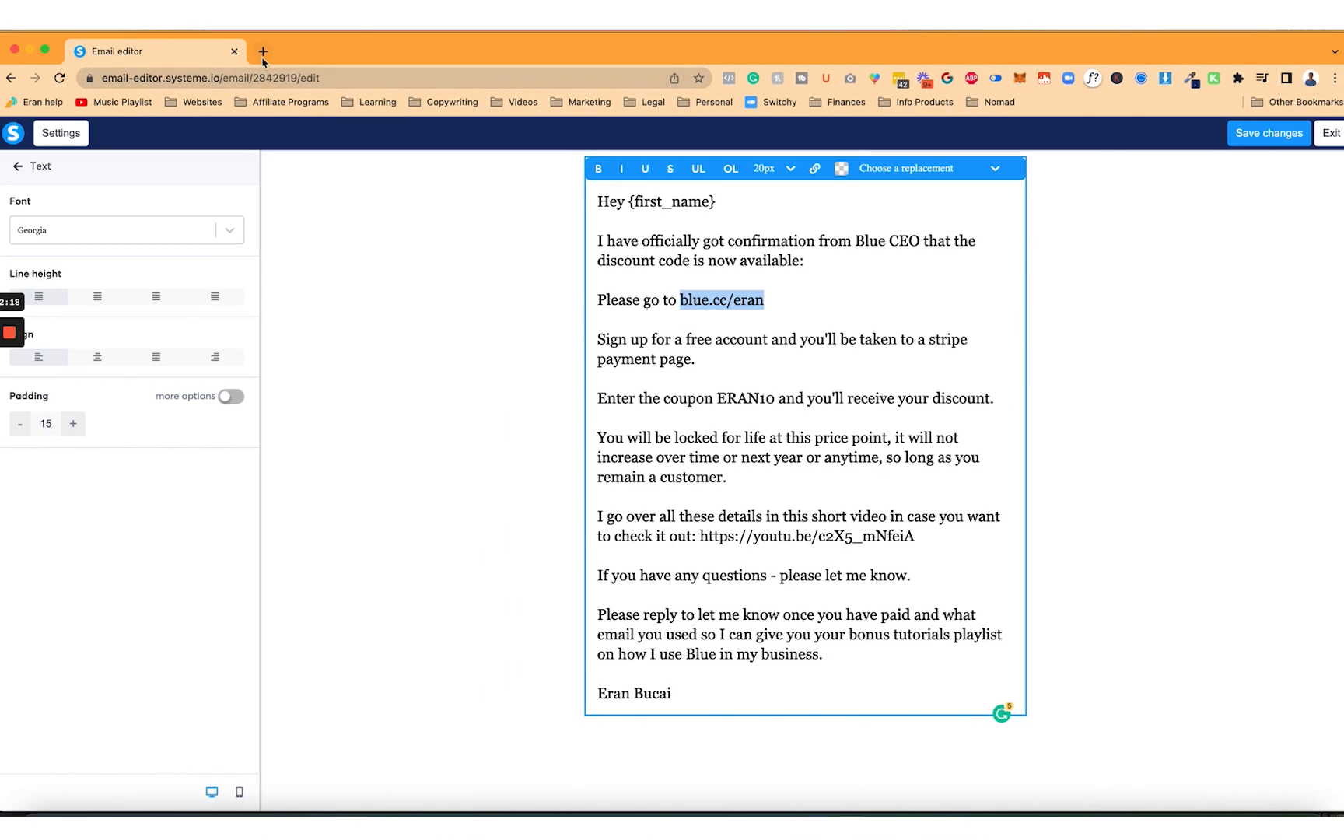
left_click(258, 51)
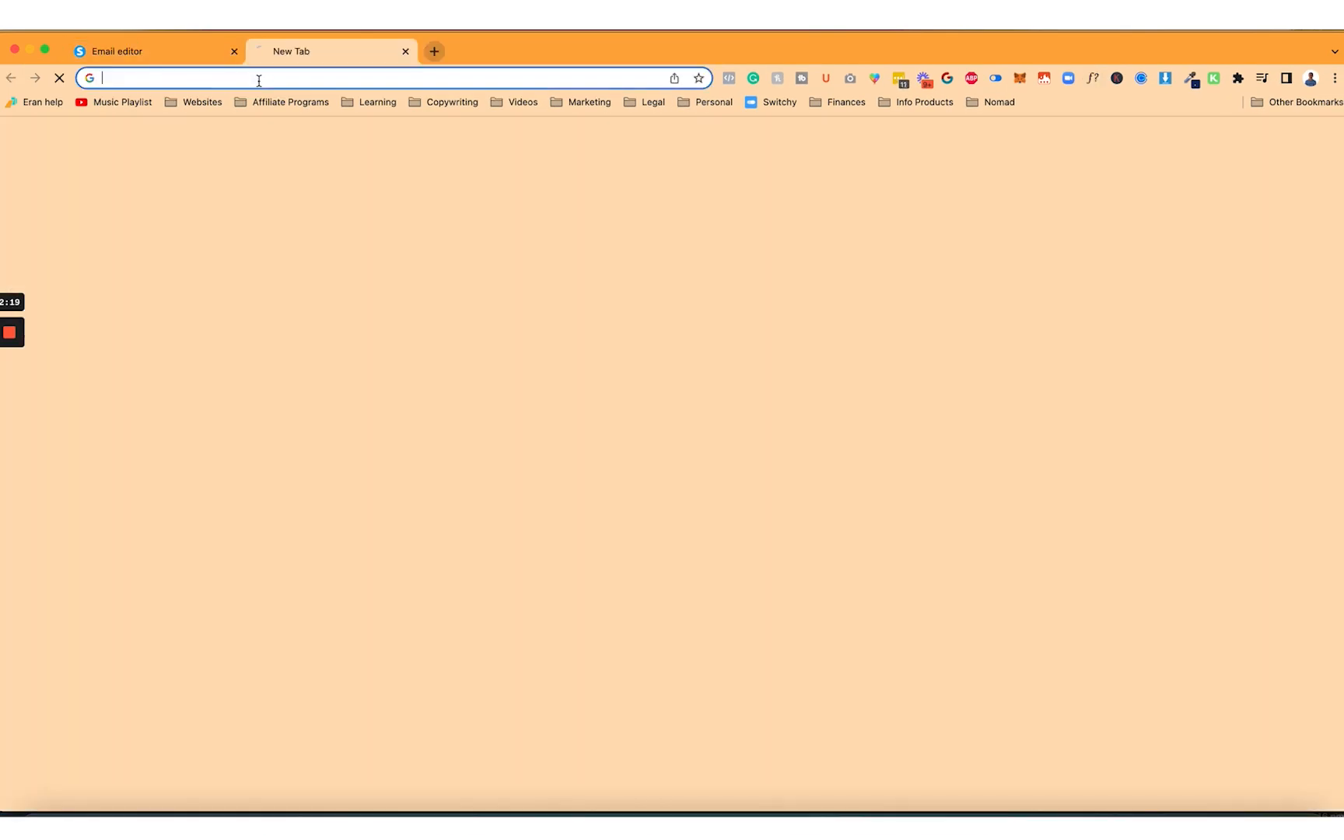
Check the referral address in the new tab and turn it into a link
key("super+v")
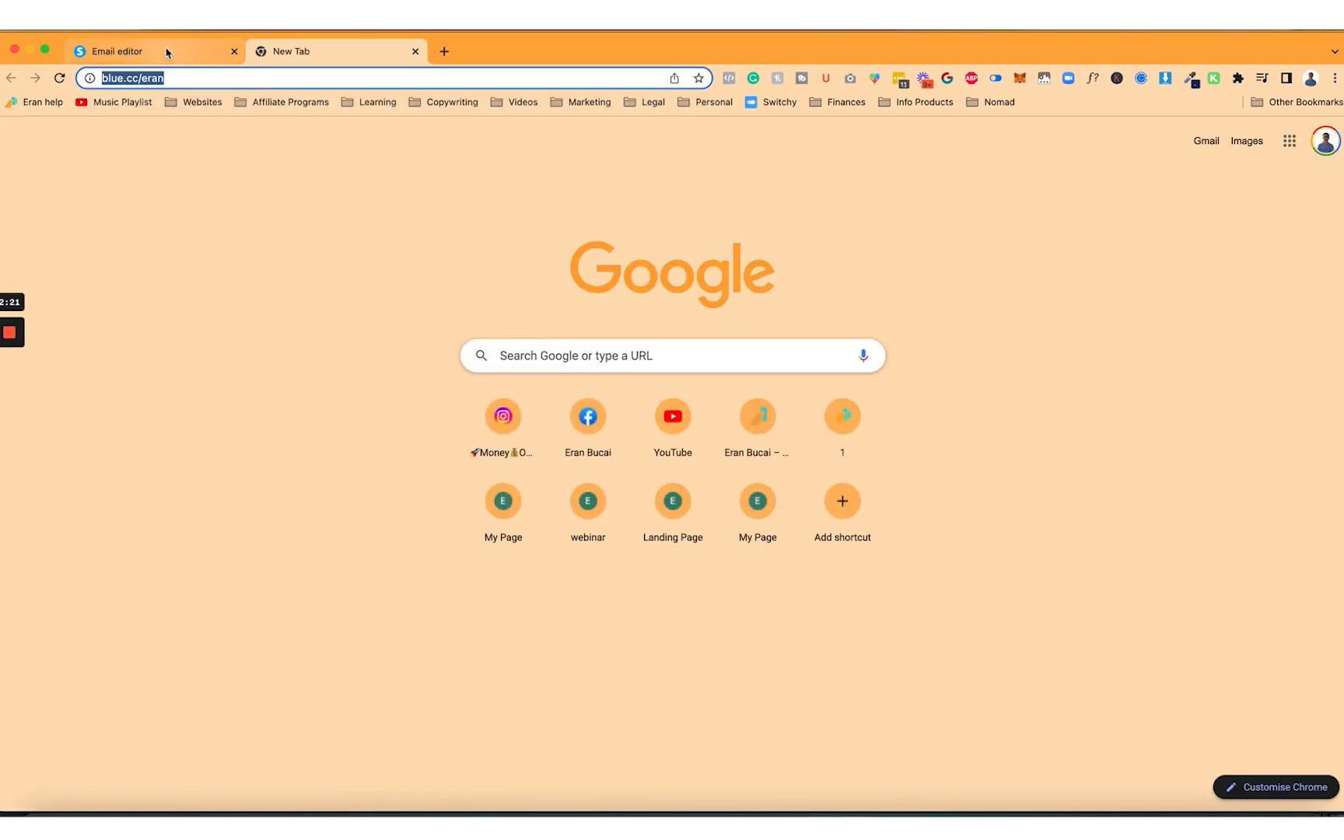
left_click(165, 51)
left_click(814, 169)
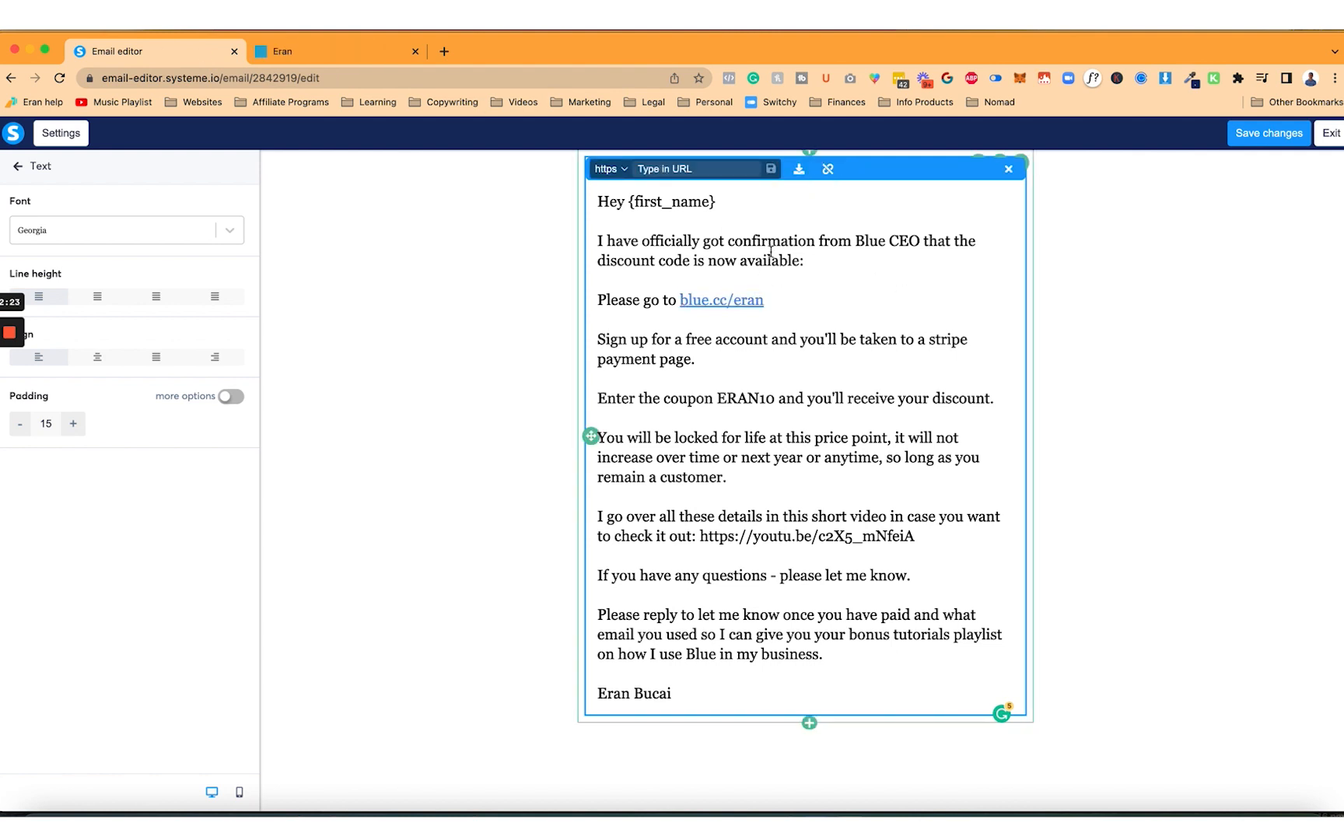
left_click(771, 169)
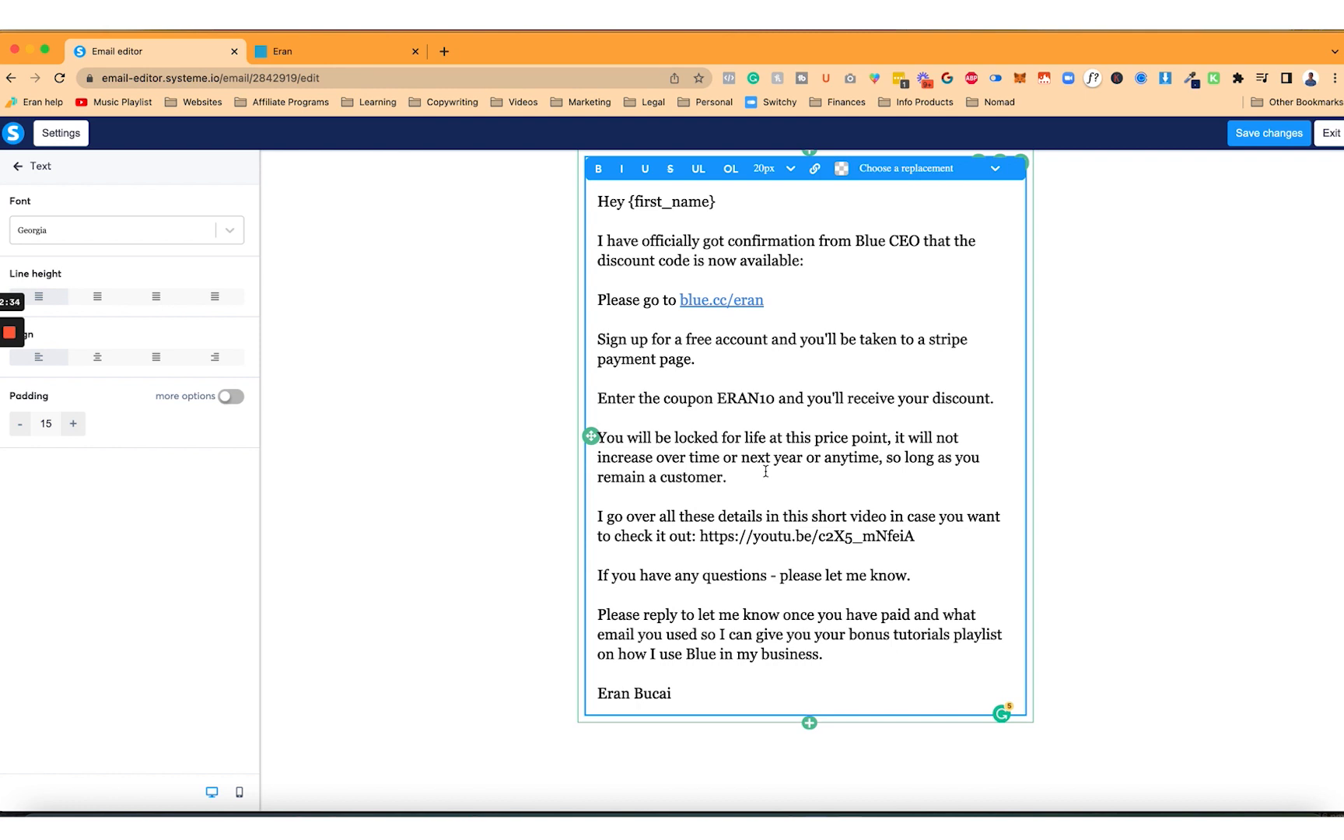
Link the YouTube video address, add spacing after the greeting, and exit the editor
left_click_drag(701, 536, 915, 536)
left_click(814, 168)
left_click(741, 205)
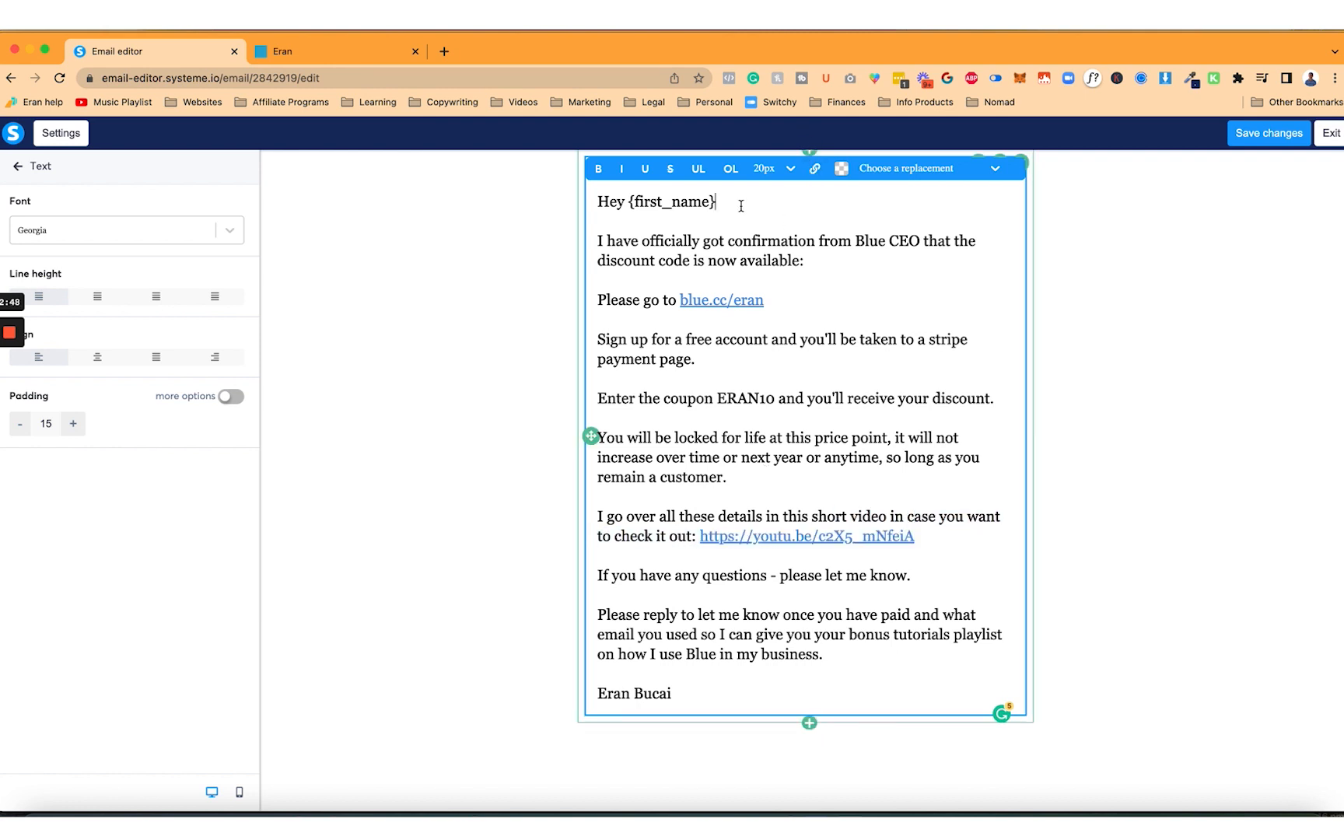
key("Return")
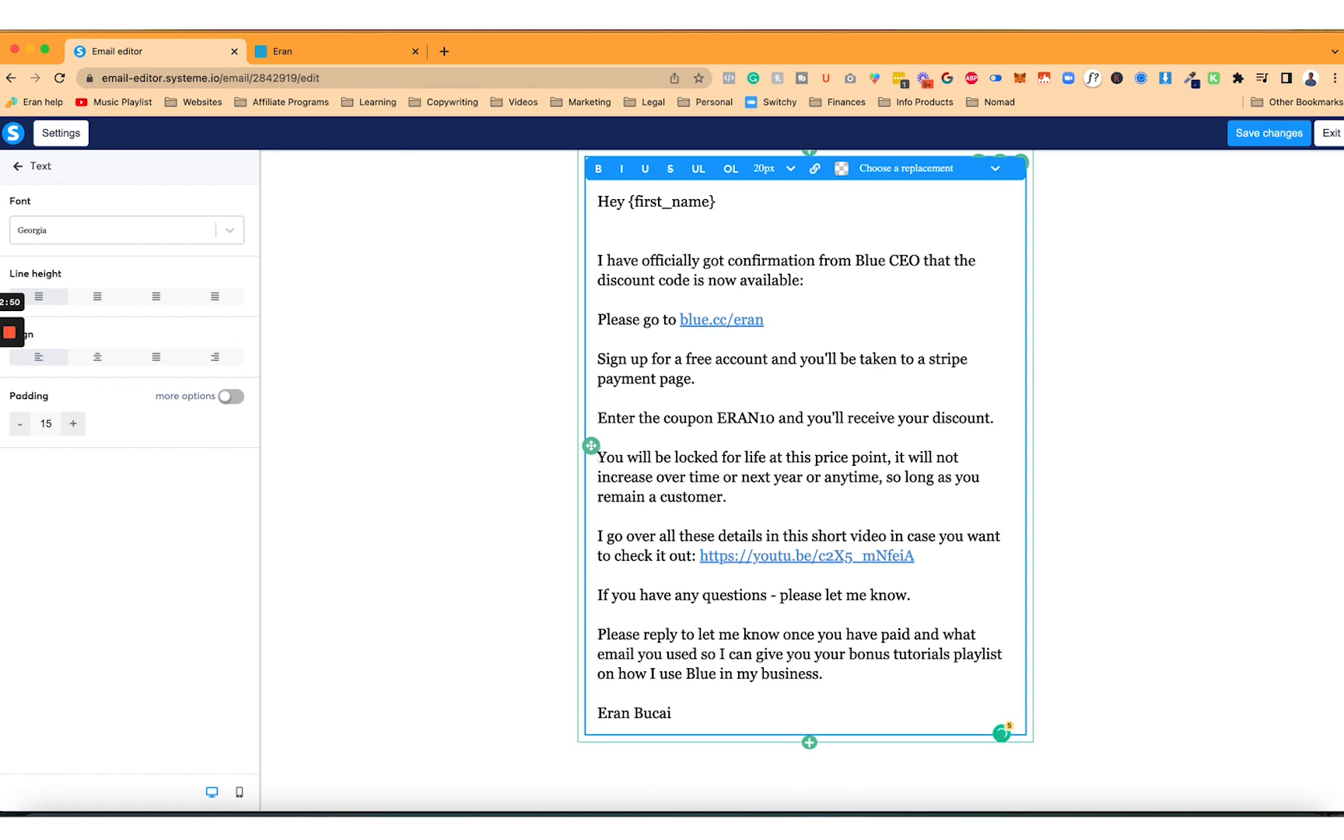
key("Return")
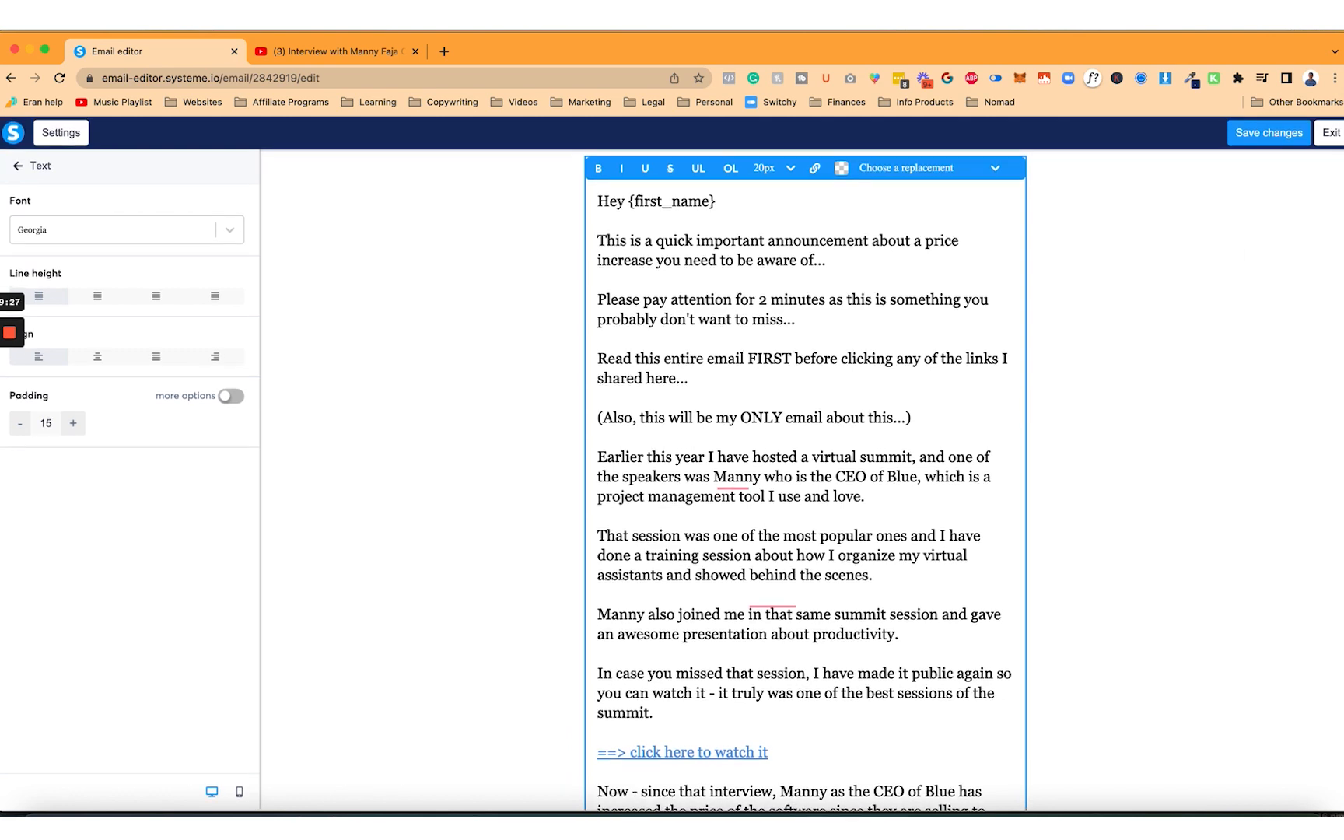
left_click(1331, 132)
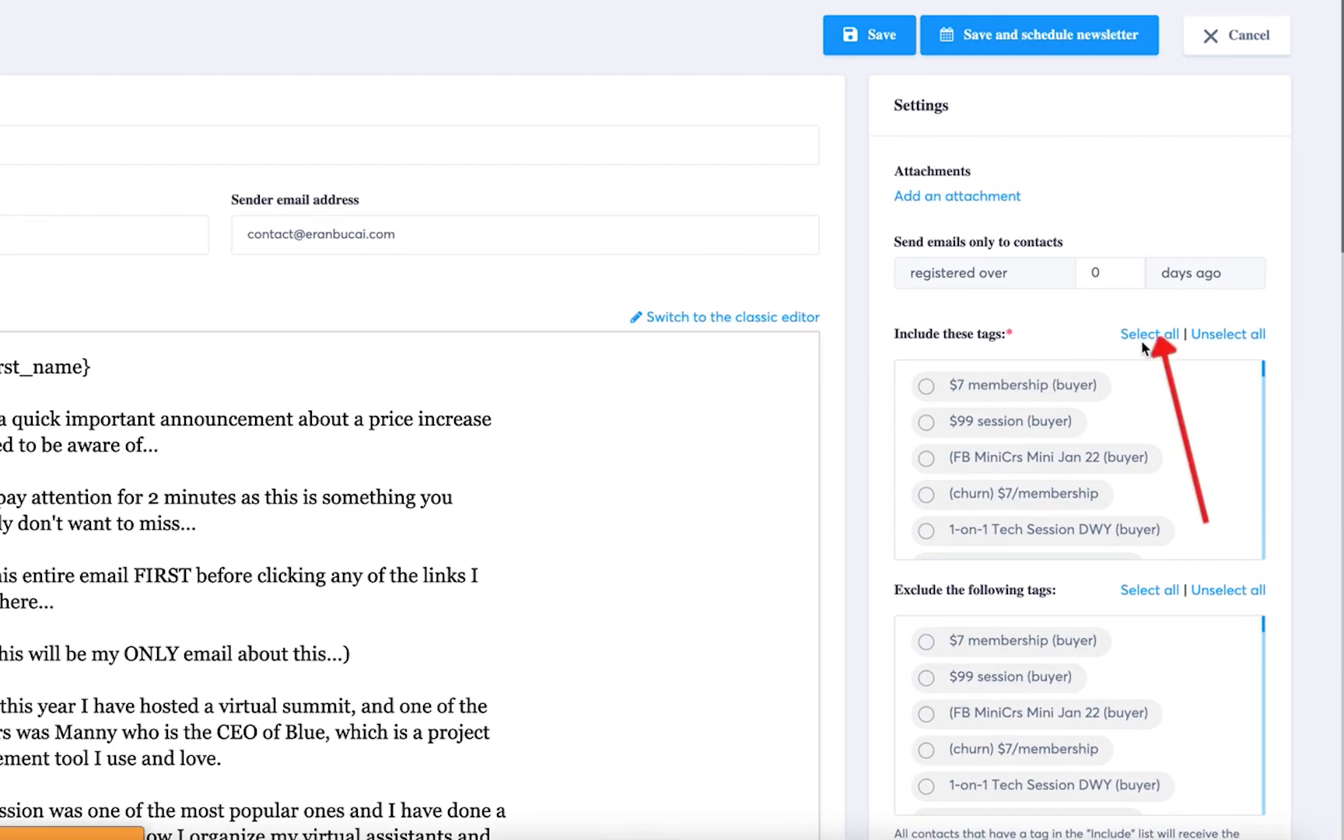
Include all contact tags, save, and pick 28 December 2022 as the send date
left_click(1141, 338)
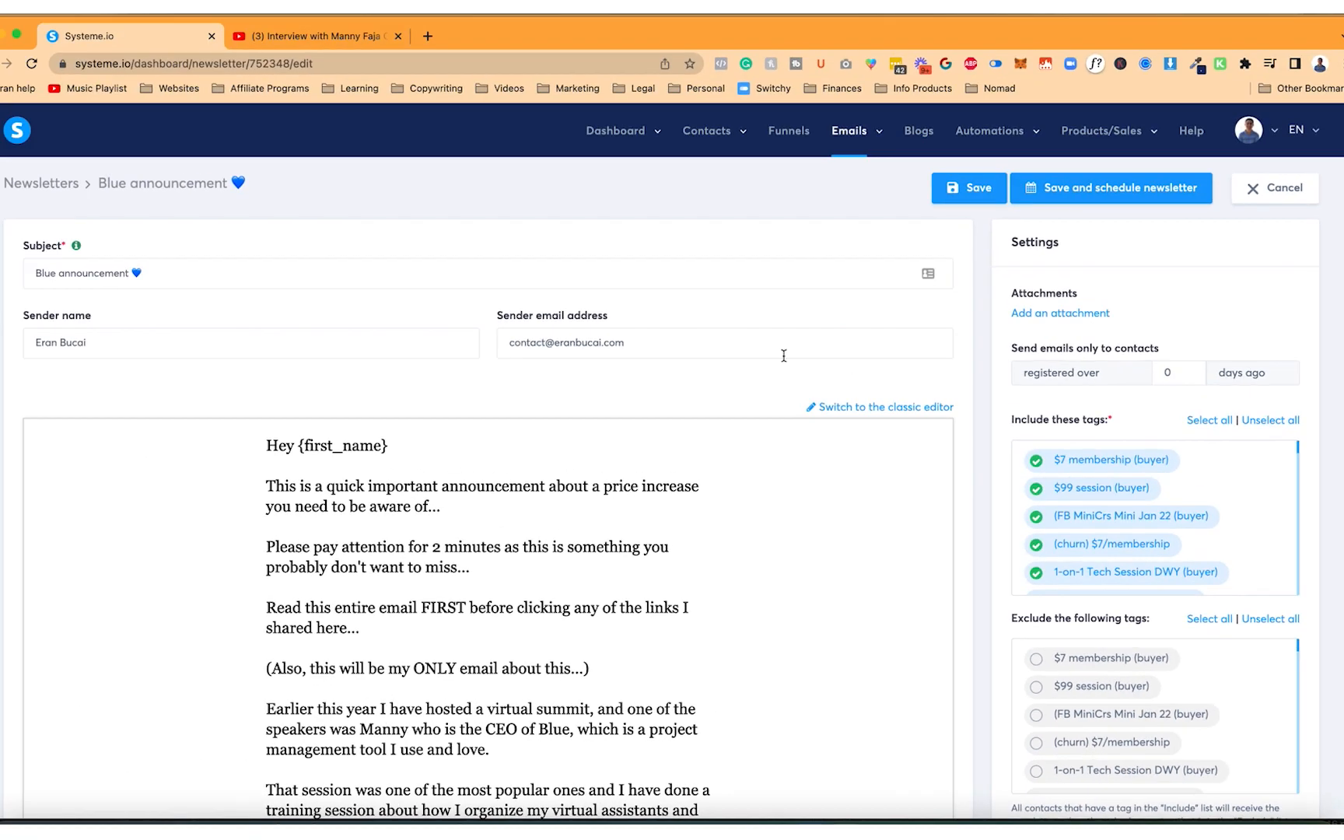
left_click(1094, 188)
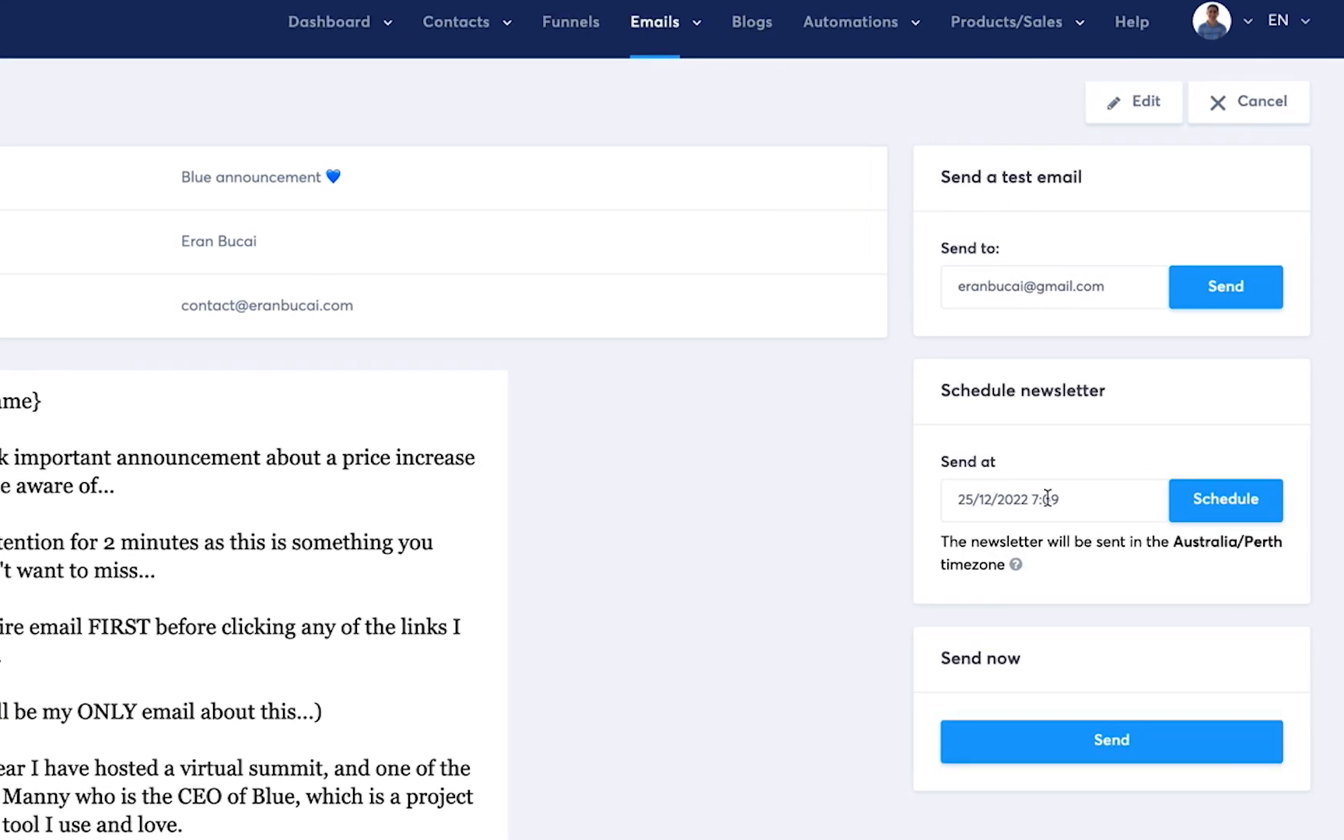
left_click(1048, 499)
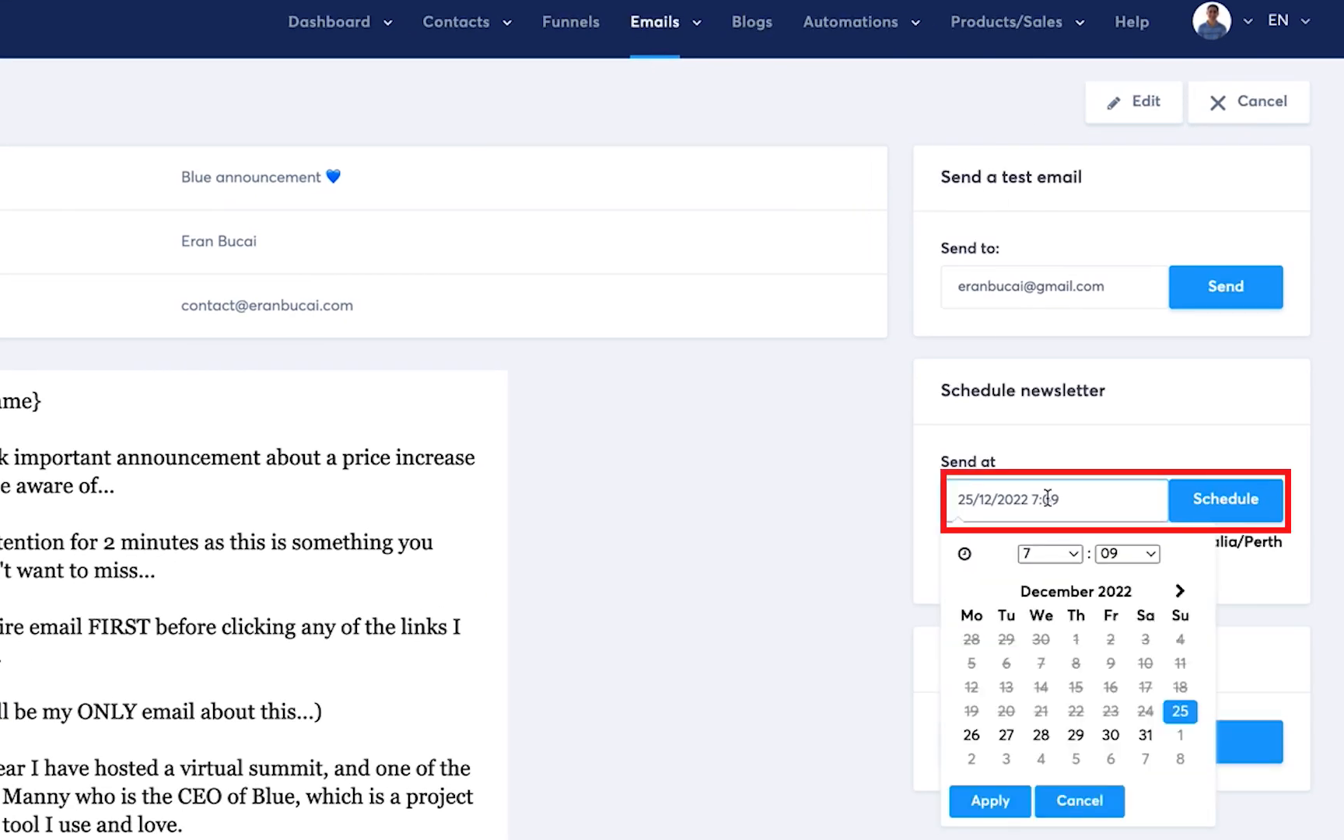
left_click(1055, 736)
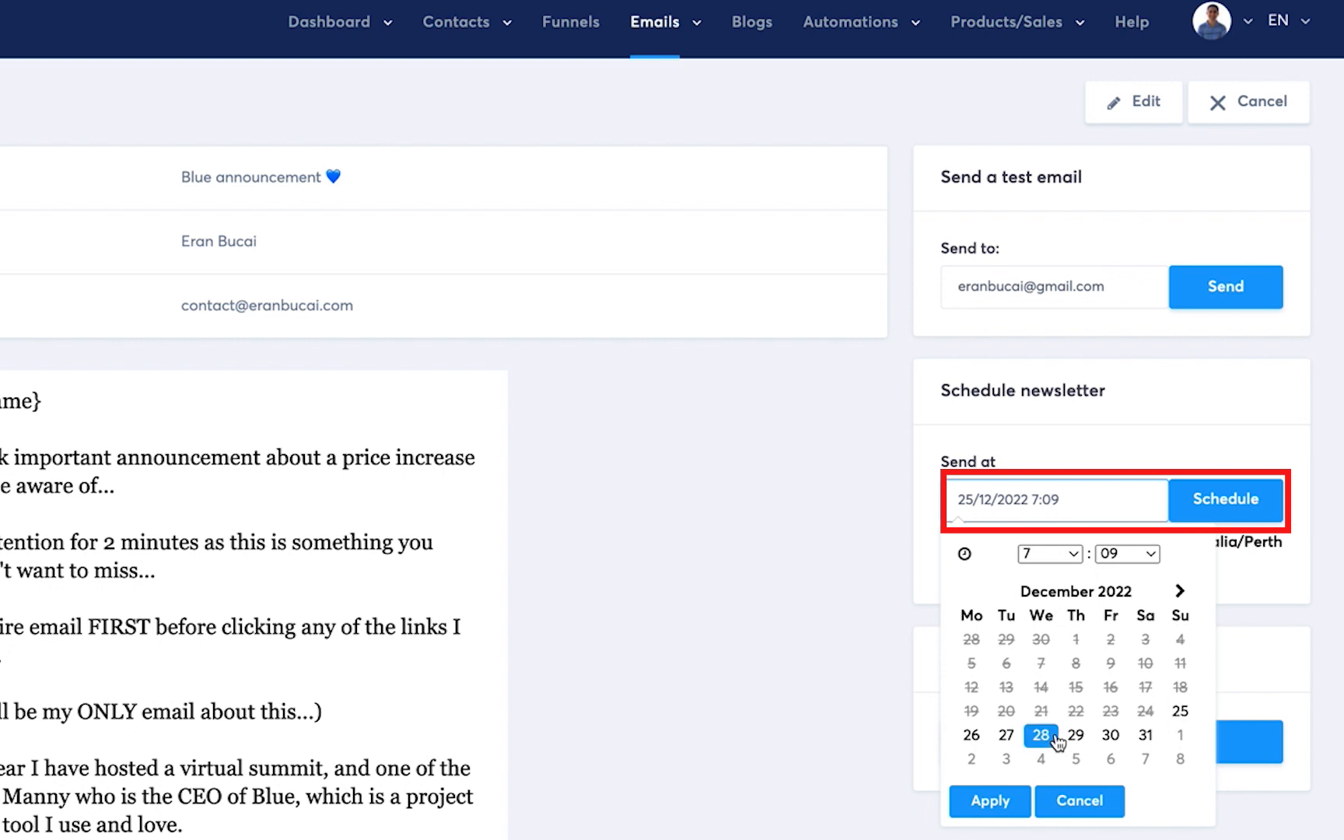
Set the send time to 6:20, confirm the schedule, and reopen the email content
left_click(1069, 554)
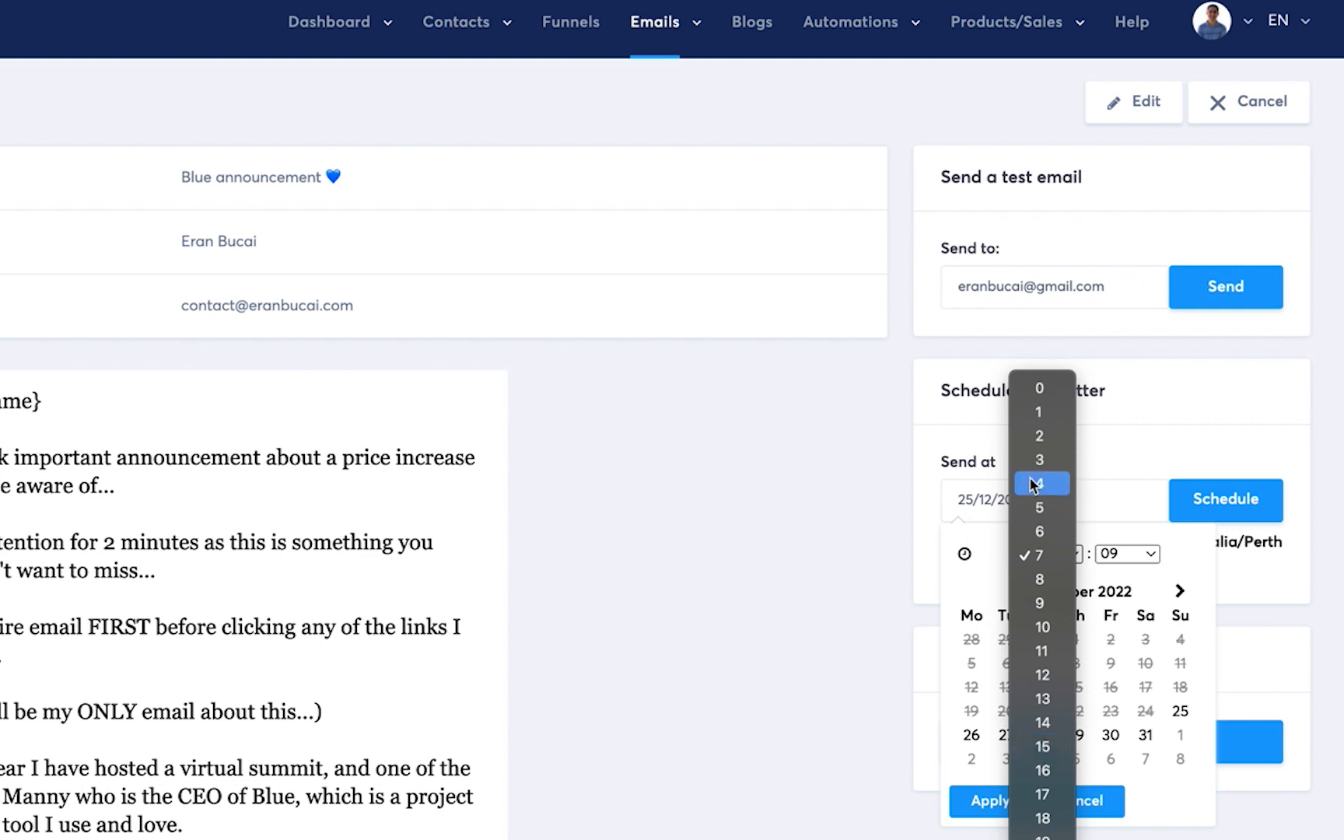
left_click(1035, 532)
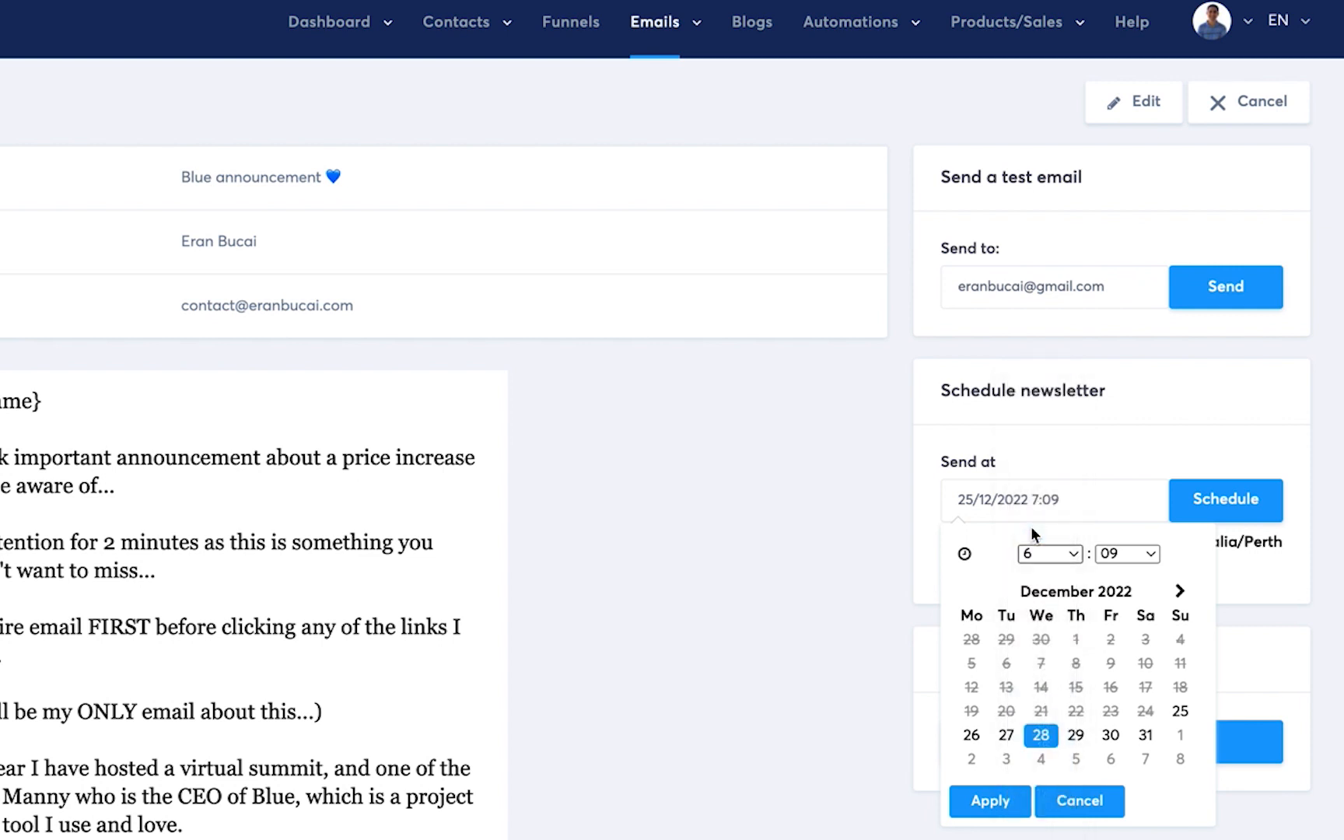
left_click(1126, 554)
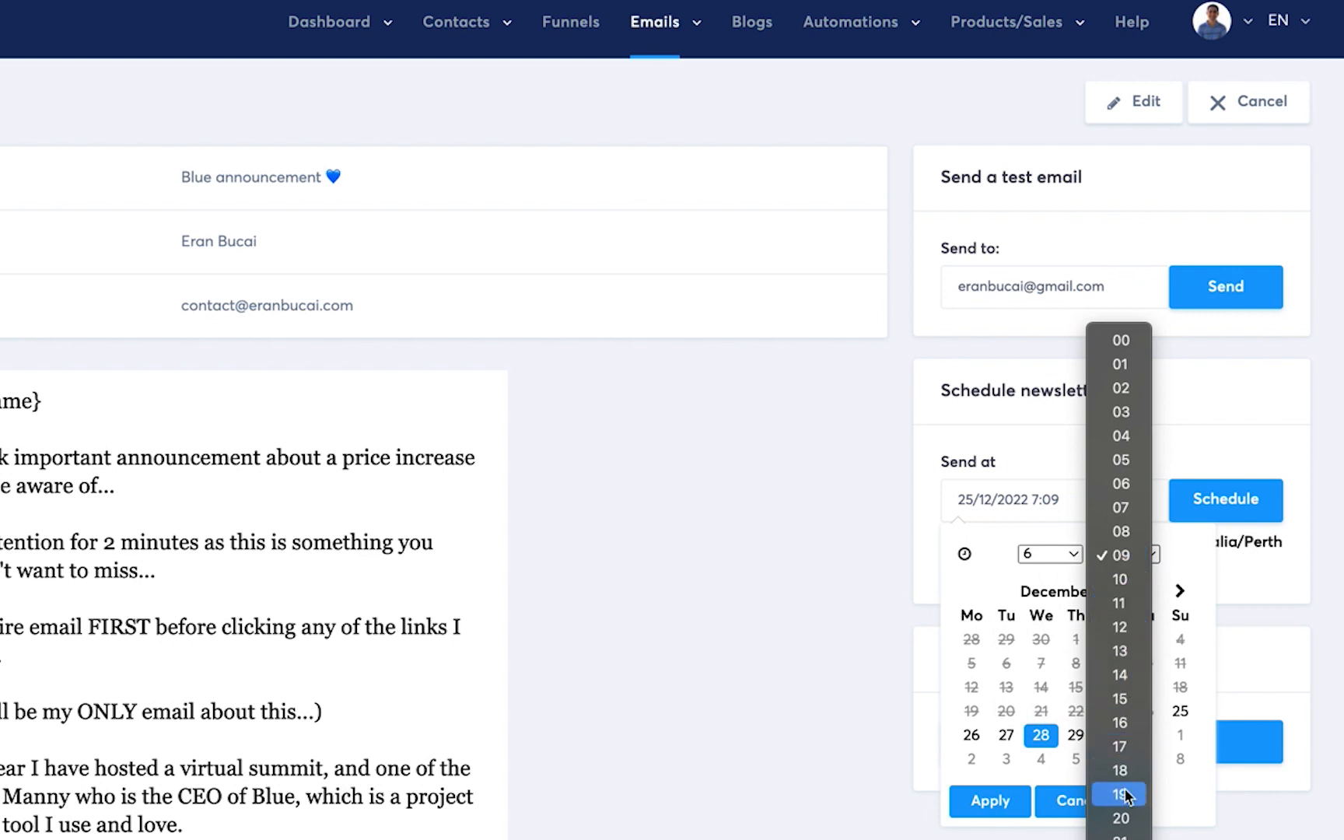
left_click(1122, 817)
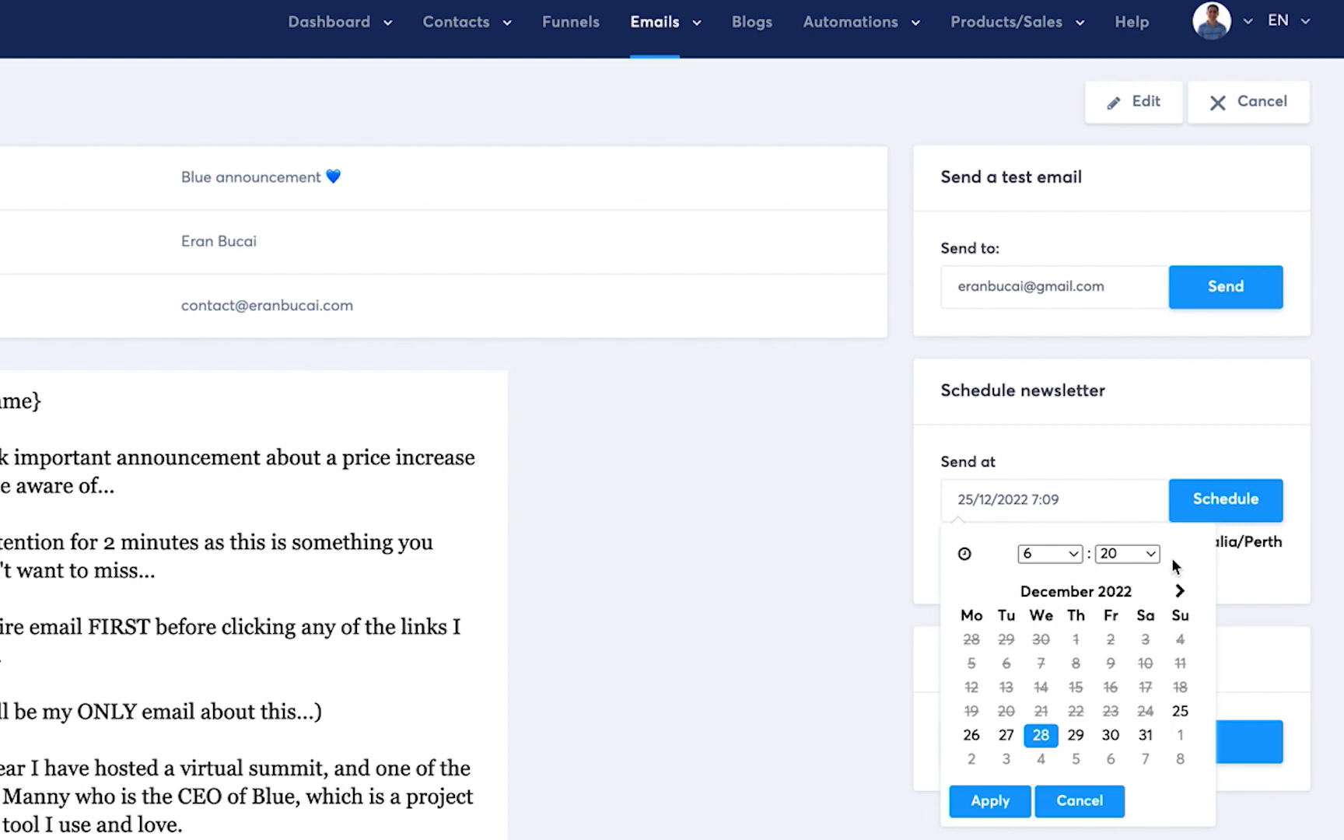
left_click(993, 801)
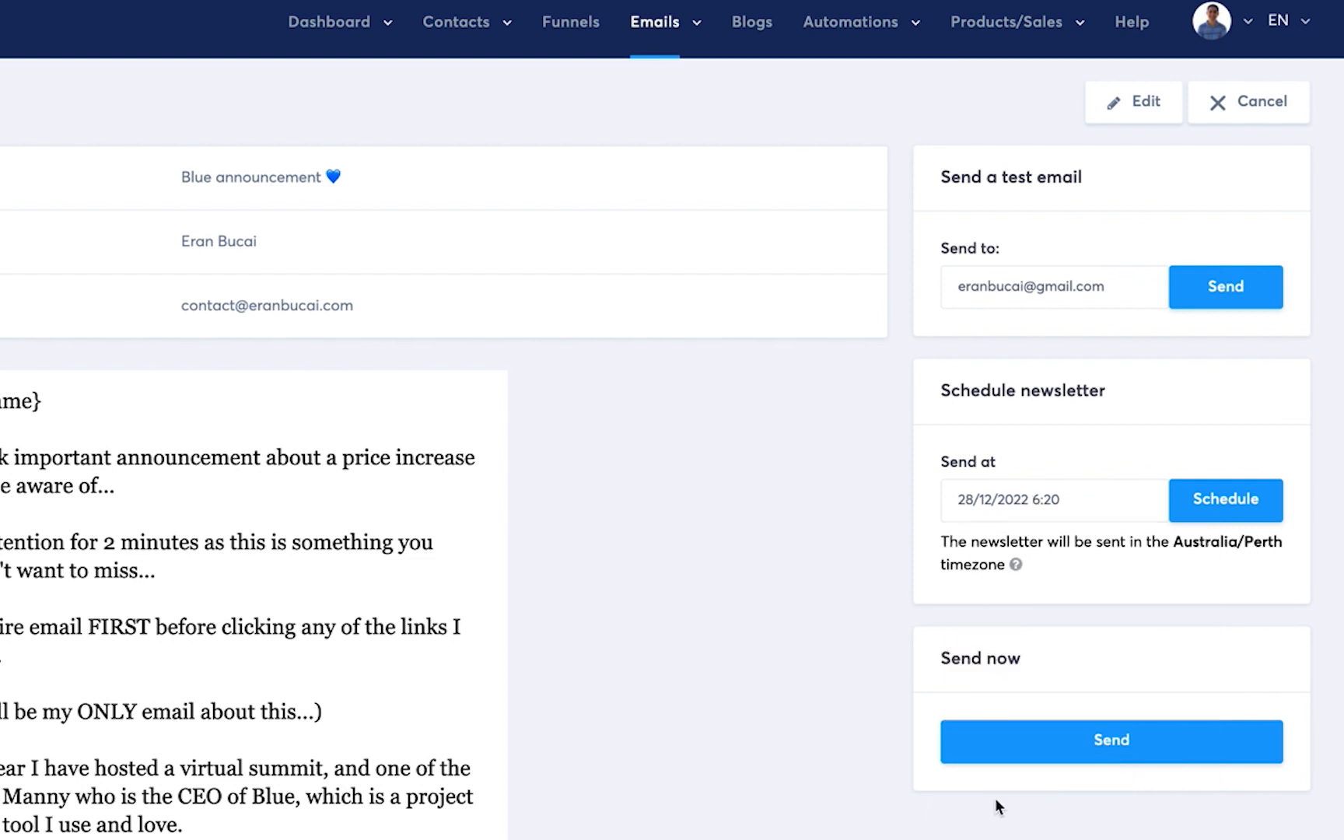
left_click(1234, 500)
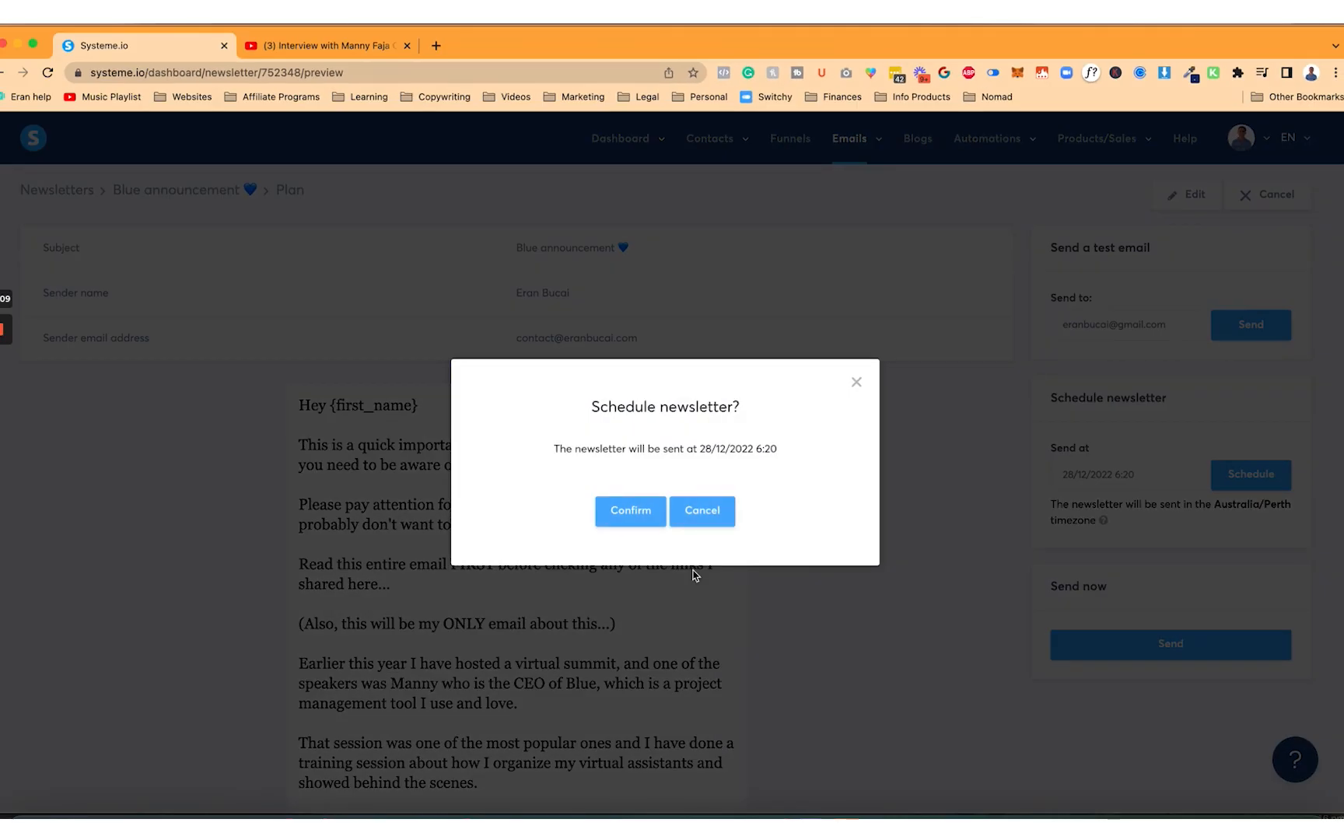
left_click(635, 512)
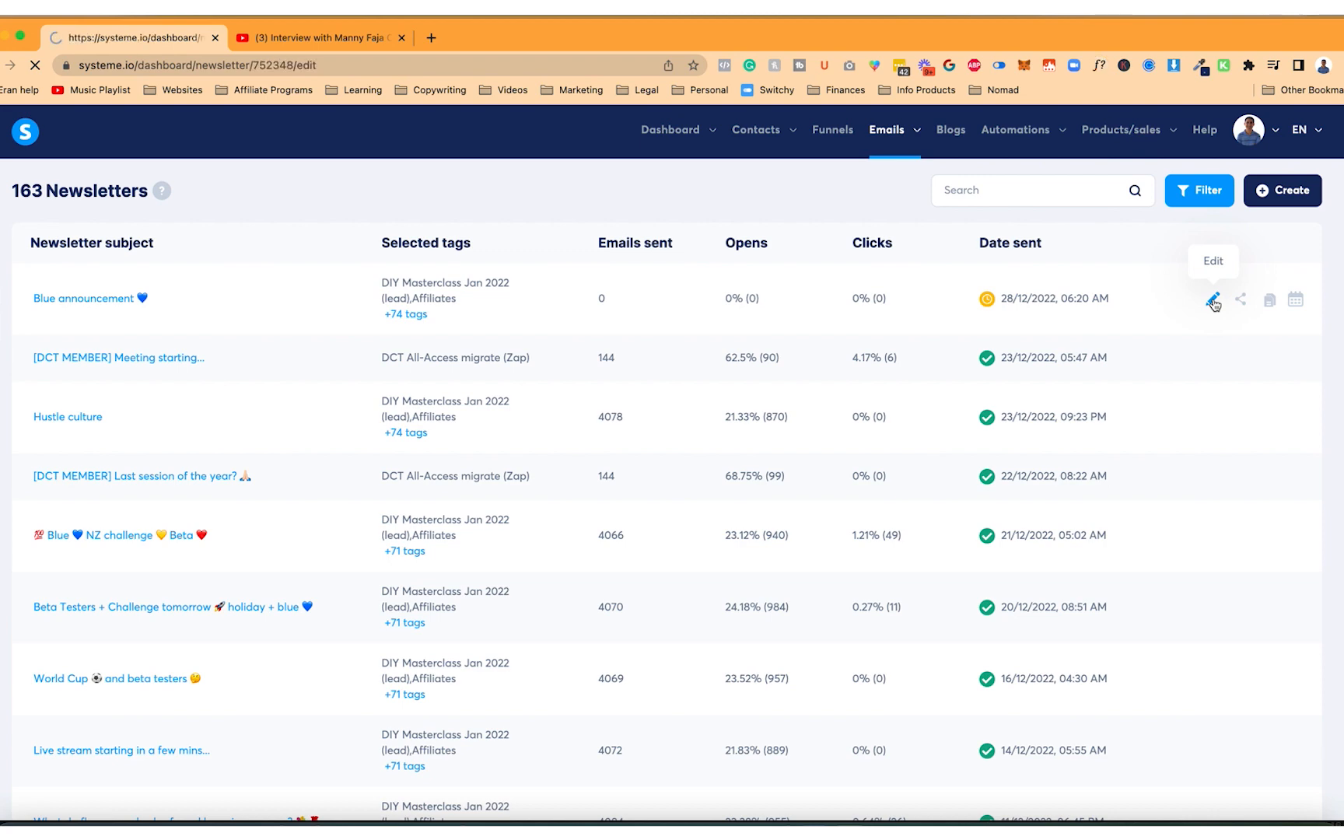
left_click(1212, 301)
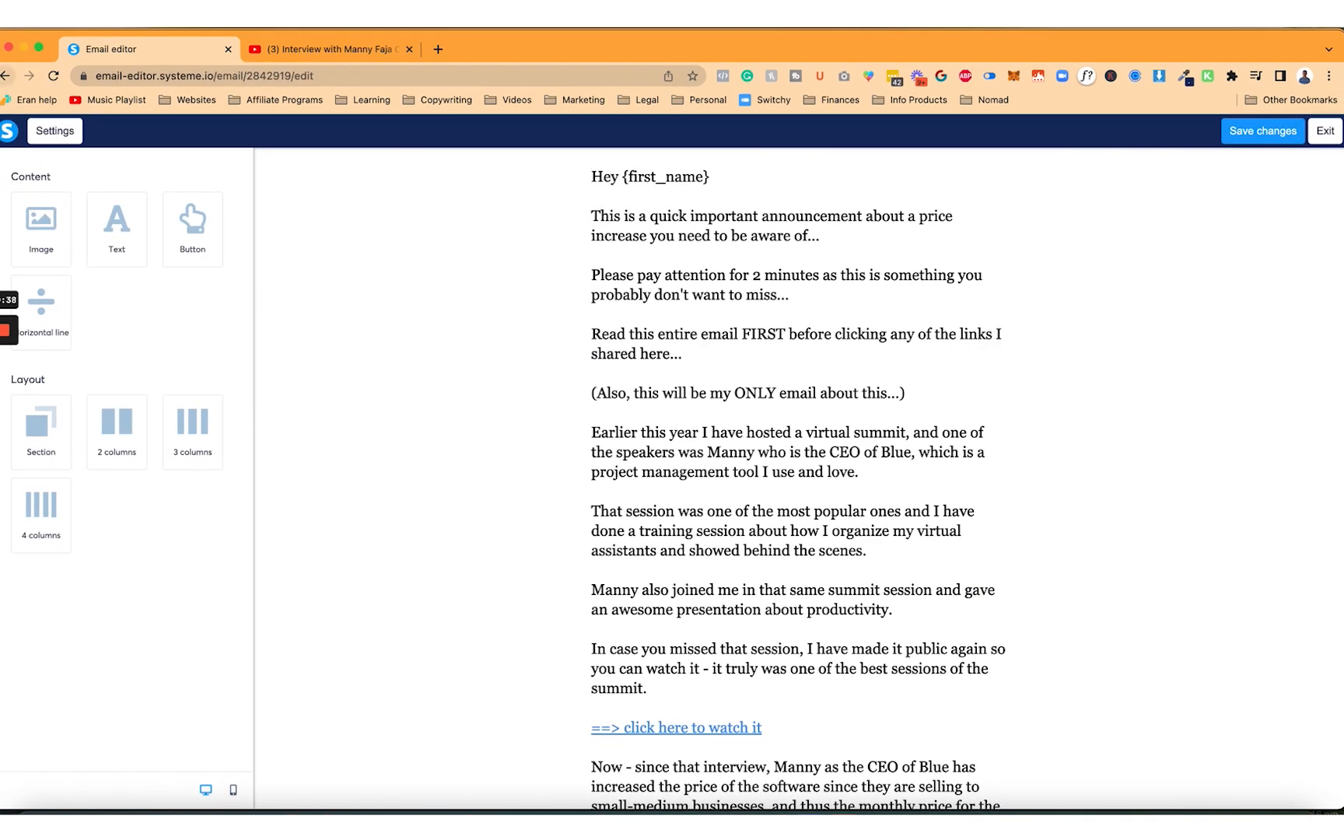
Save the email content changes and return to the newsletters list
left_click(725, 378)
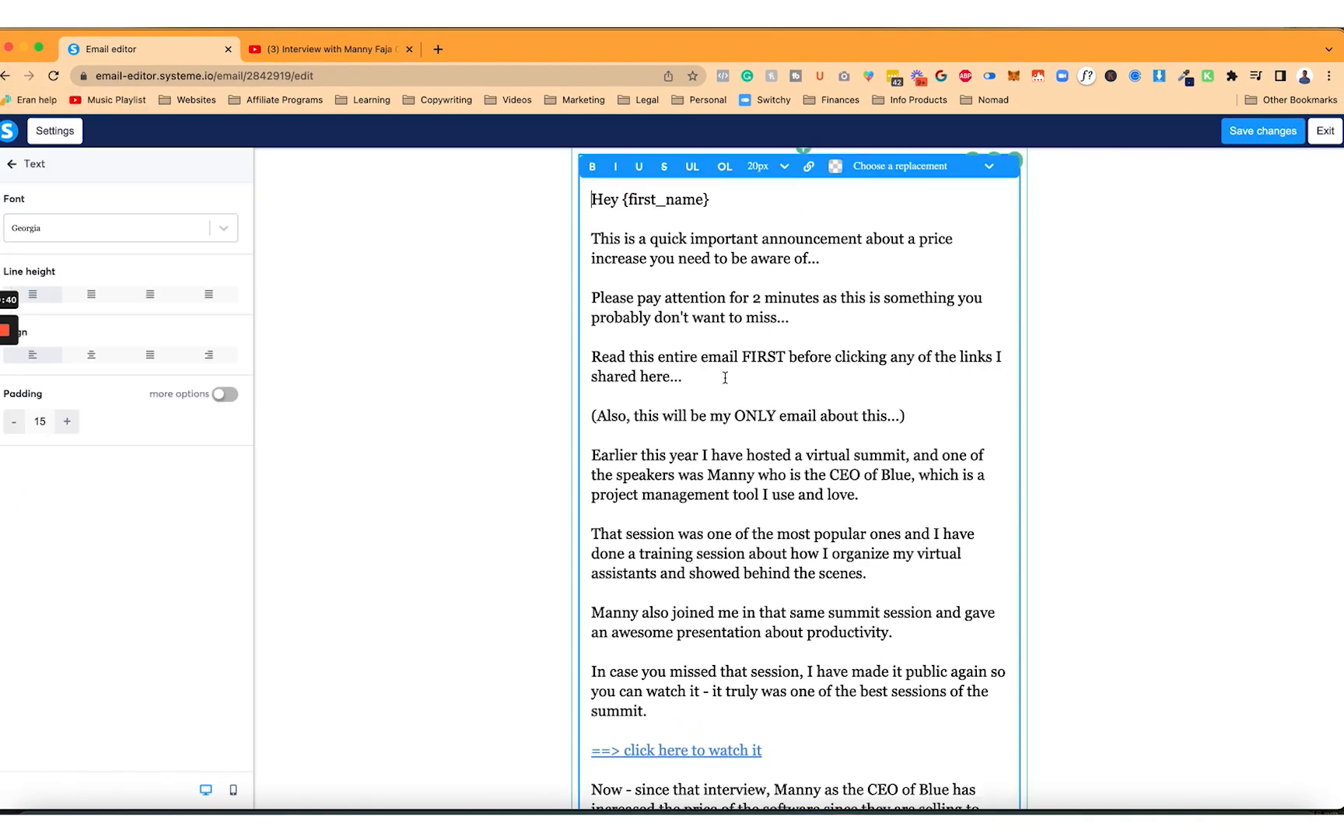
left_click(1284, 133)
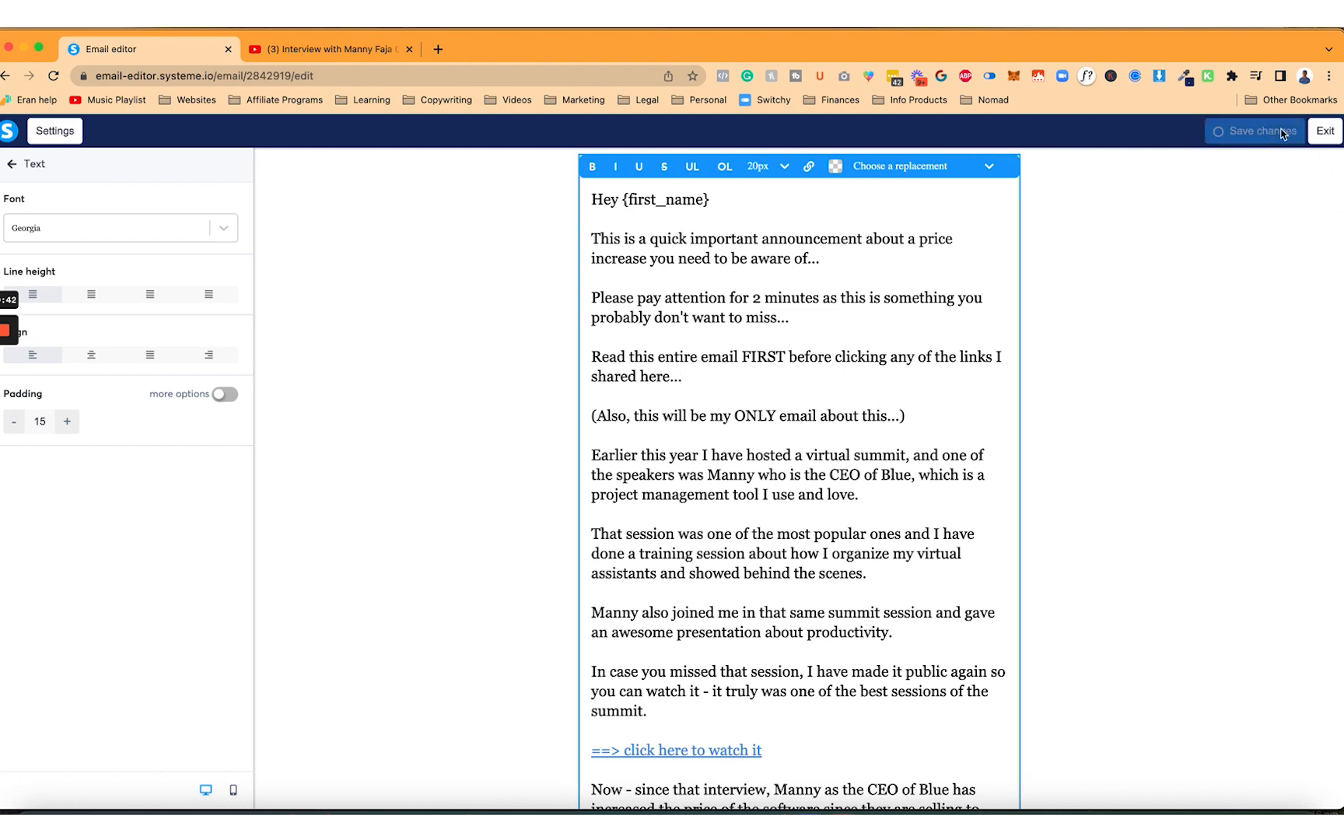
left_click(4, 75)
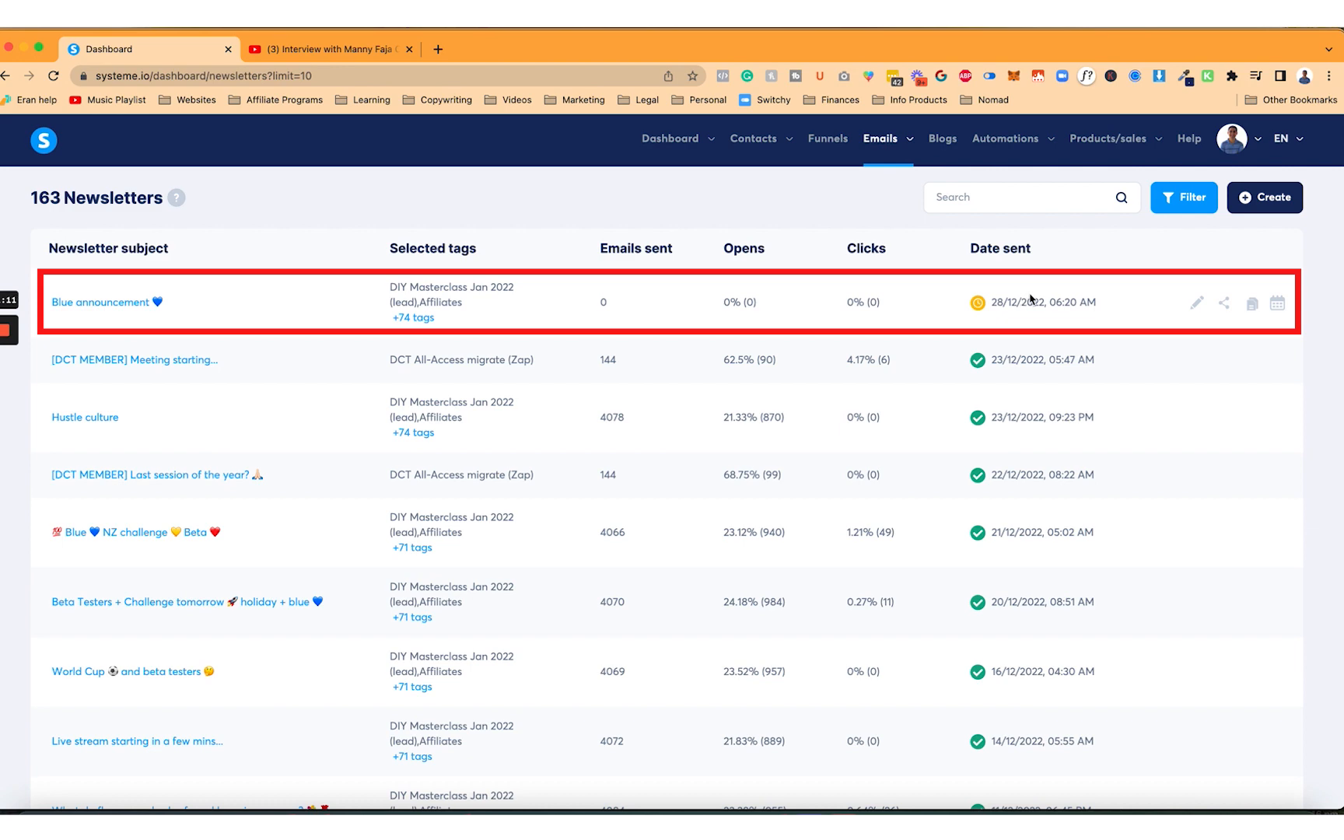
Change the Blue announcement send time to 6:24 on 28/12/2022 and confirm
left_click(1279, 305)
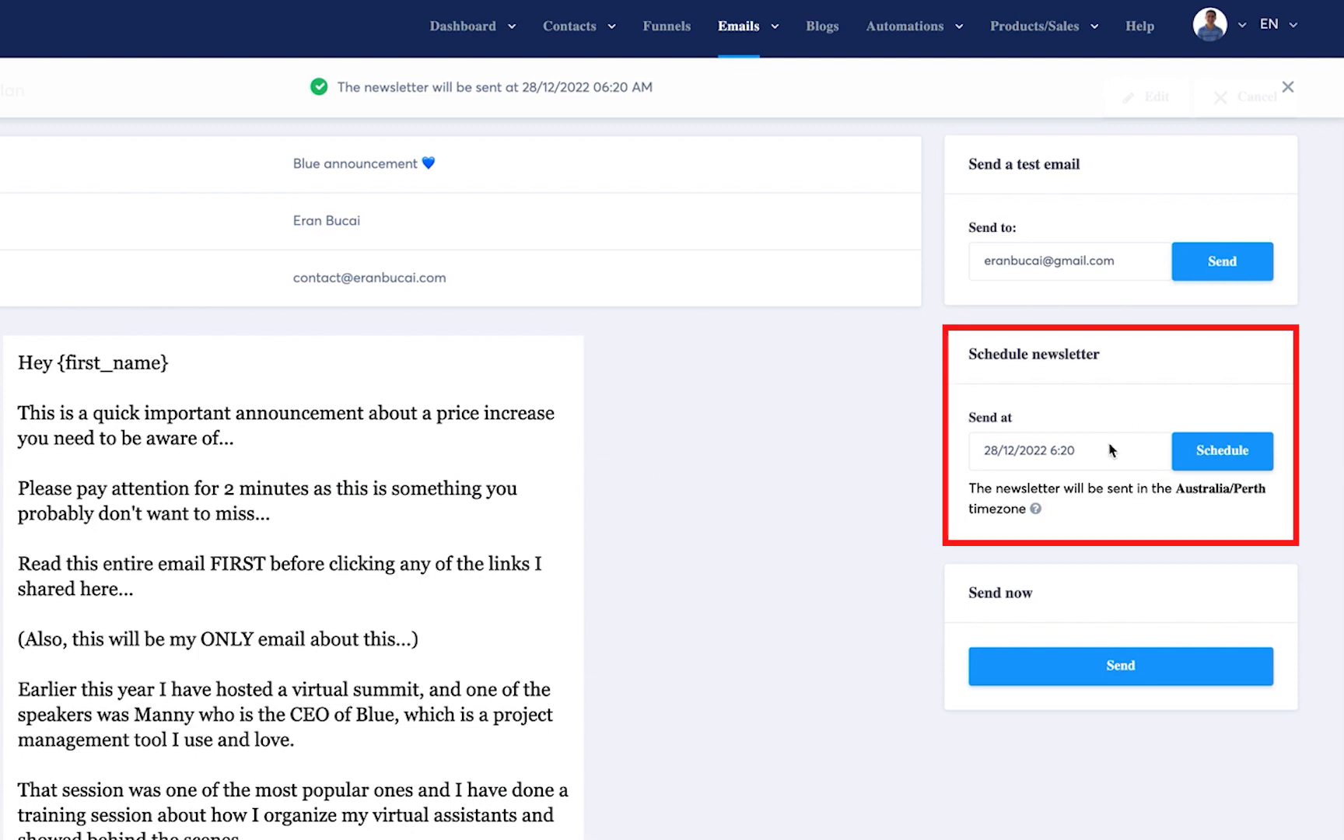
left_click(1018, 449)
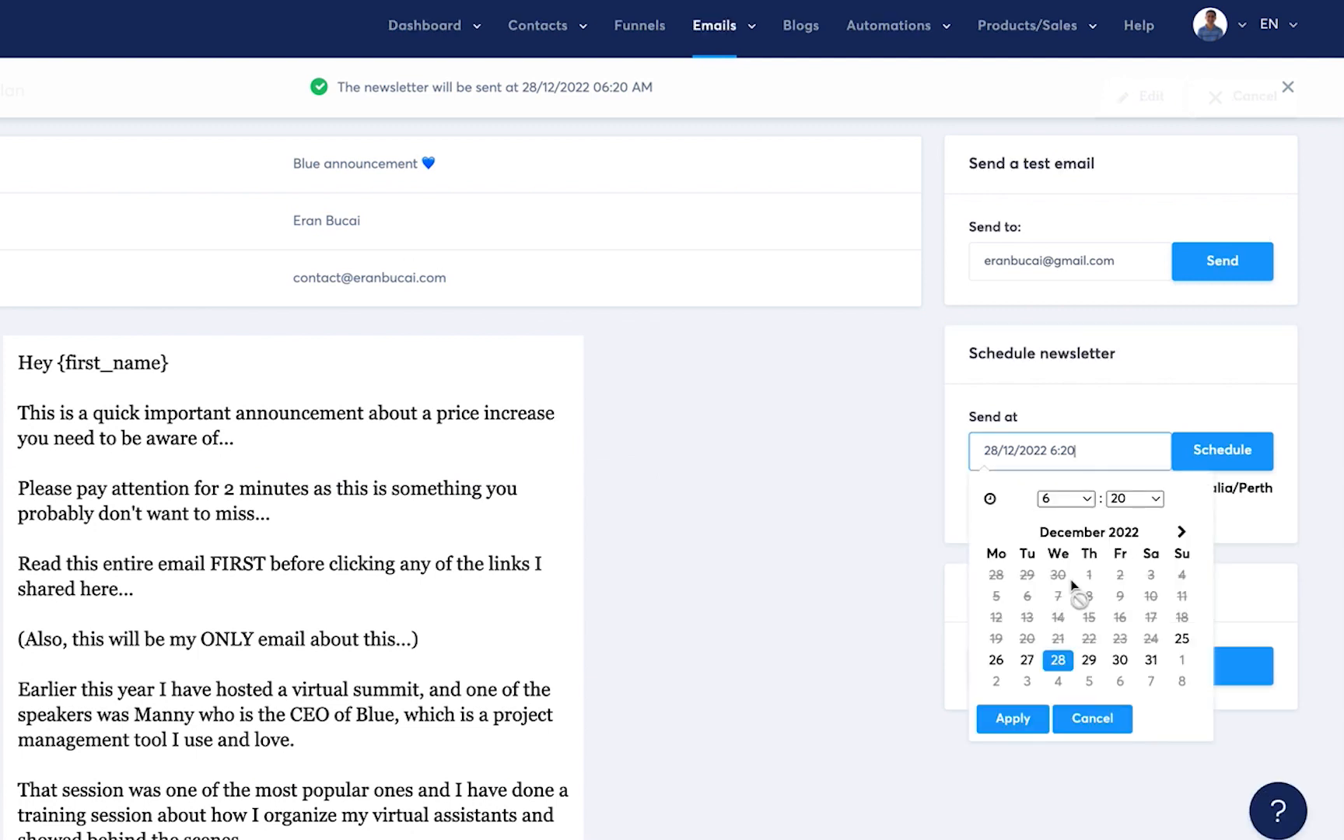
left_click(1136, 499)
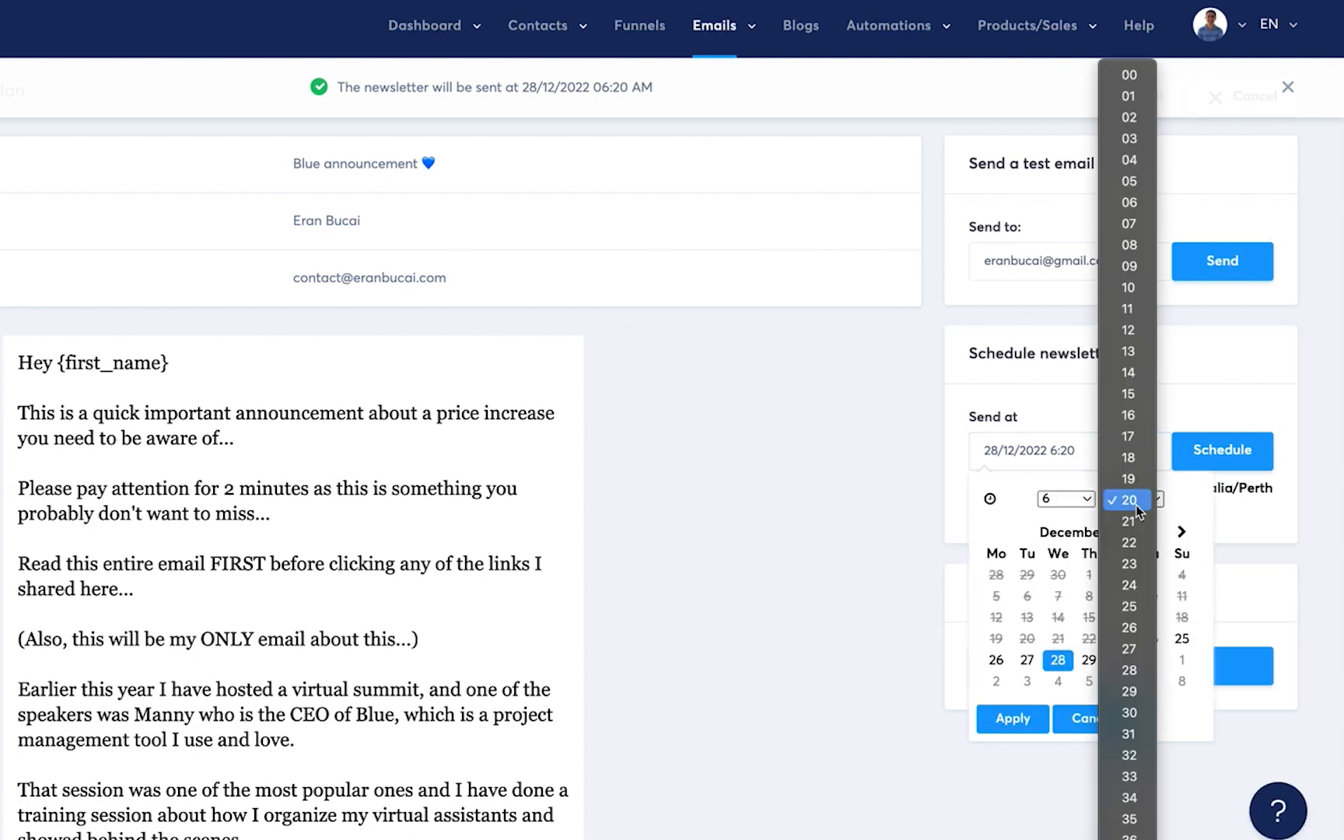
left_click(1135, 589)
left_click(1012, 719)
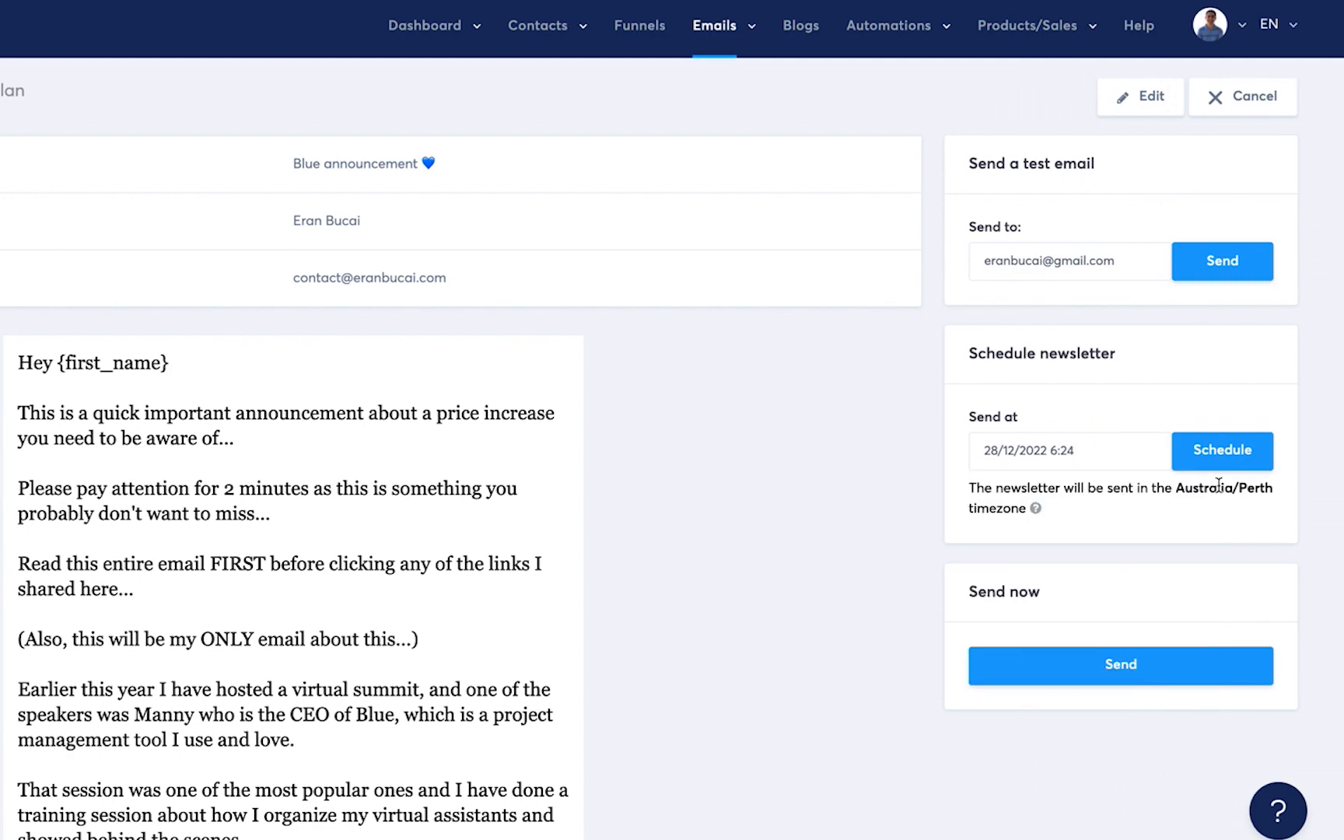
left_click(1231, 456)
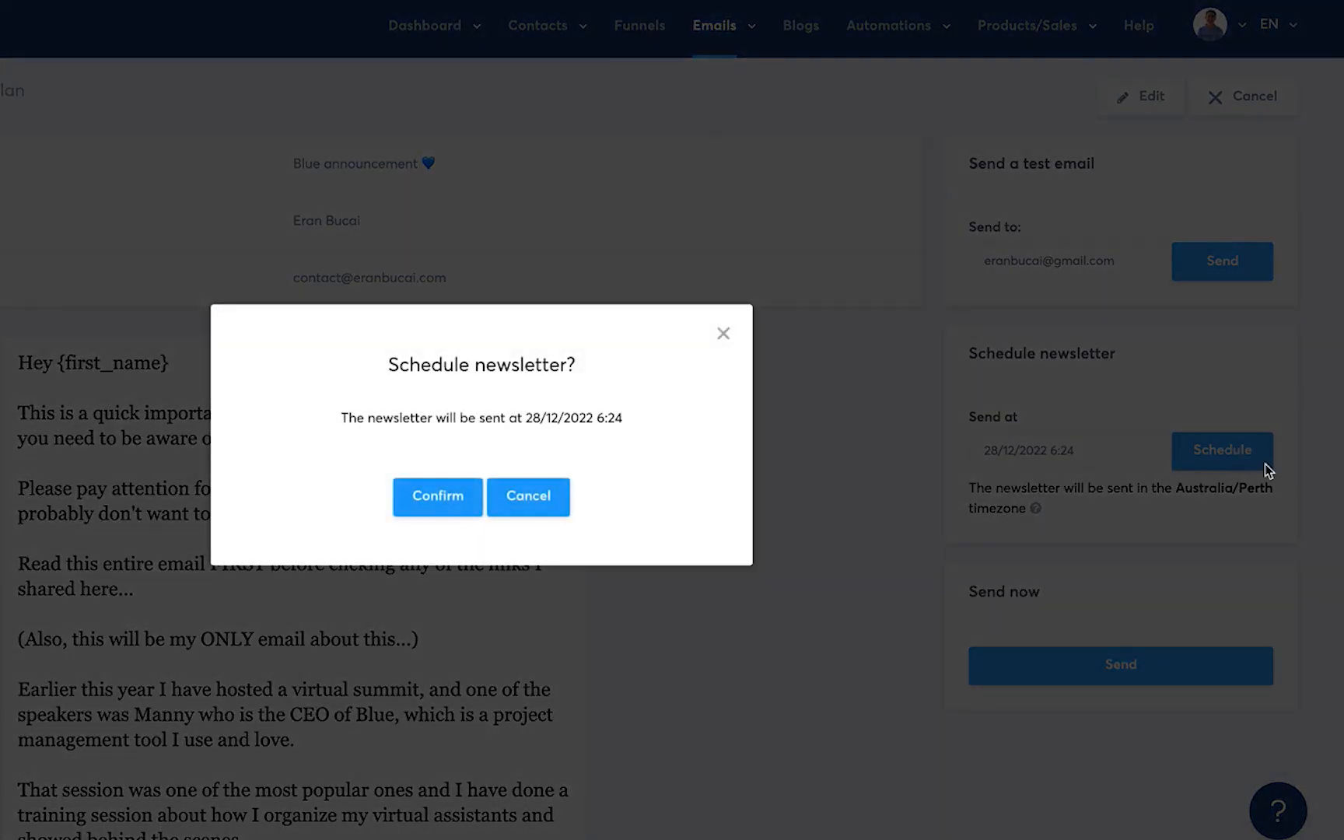
left_click(424, 498)
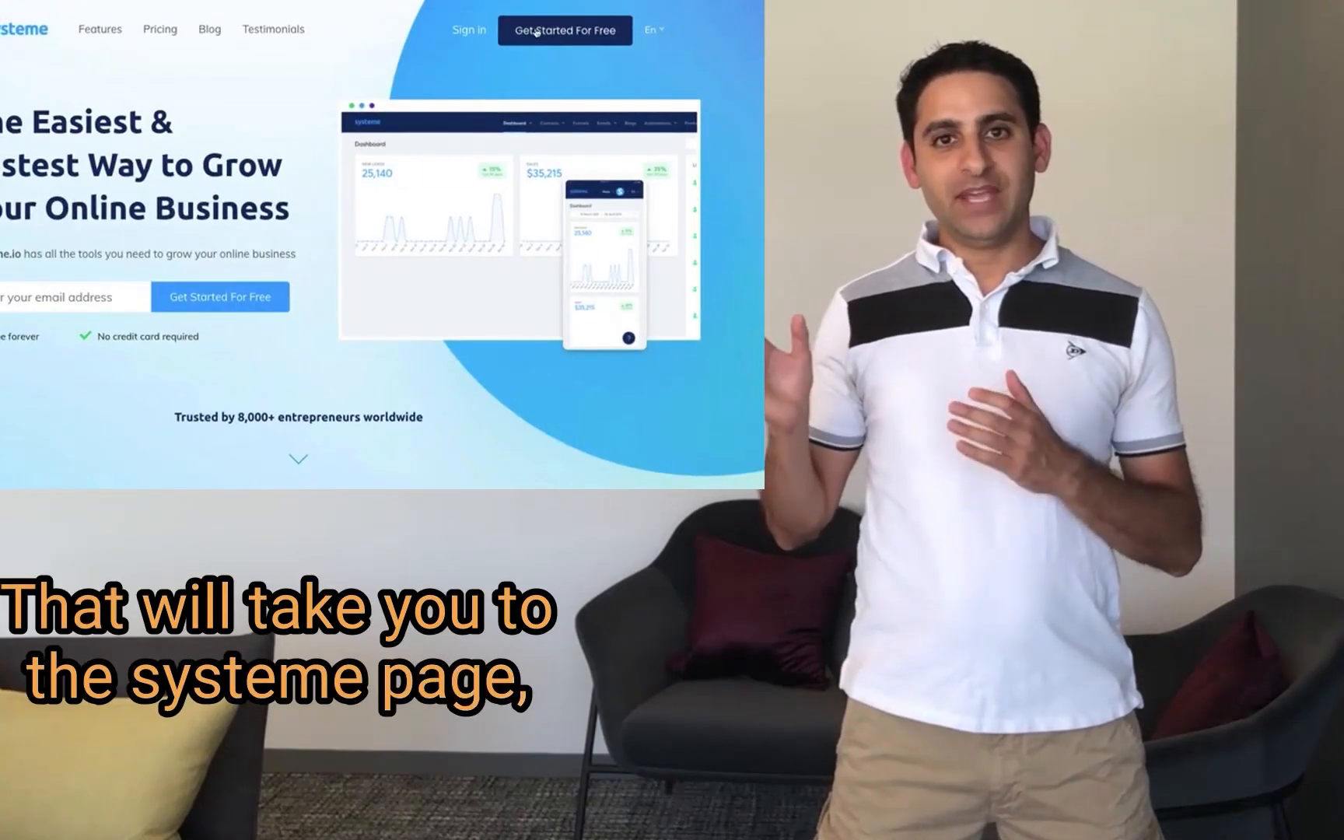
Open the free account sign-up form and fill the email field from a saved autofill suggestion
left_click(537, 32)
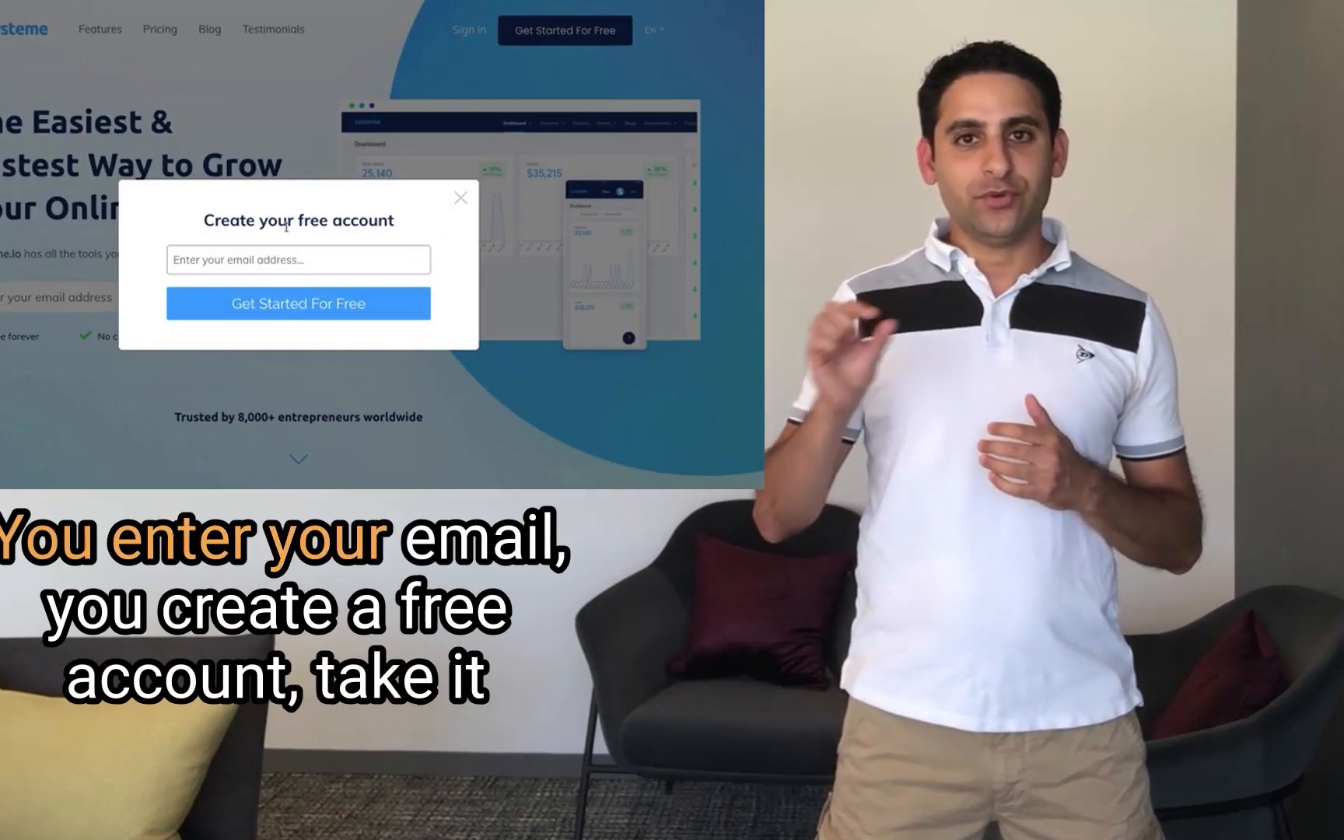
left_click(283, 259)
type("funnel")
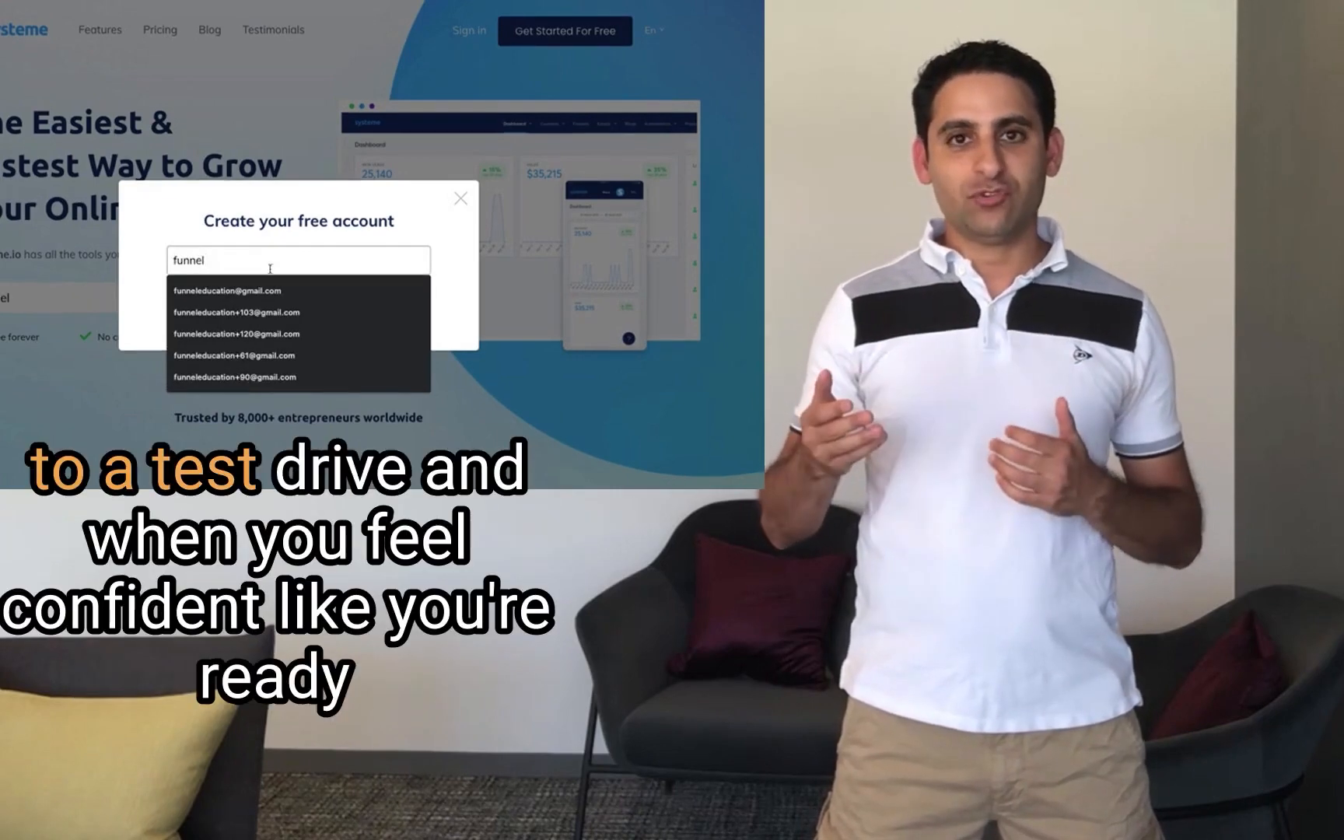
scroll(272, 296, "down", 1)
left_click(238, 259)
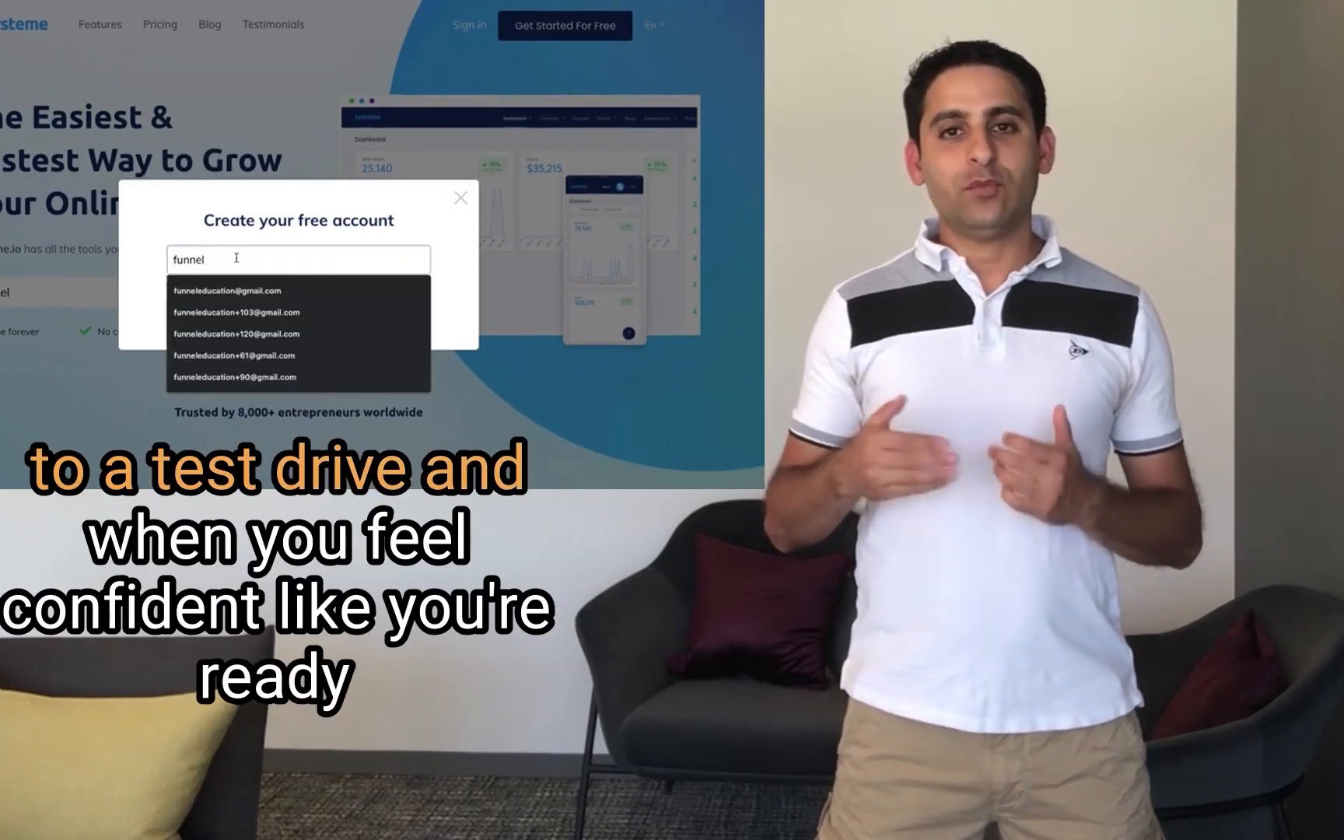
left_click(240, 292)
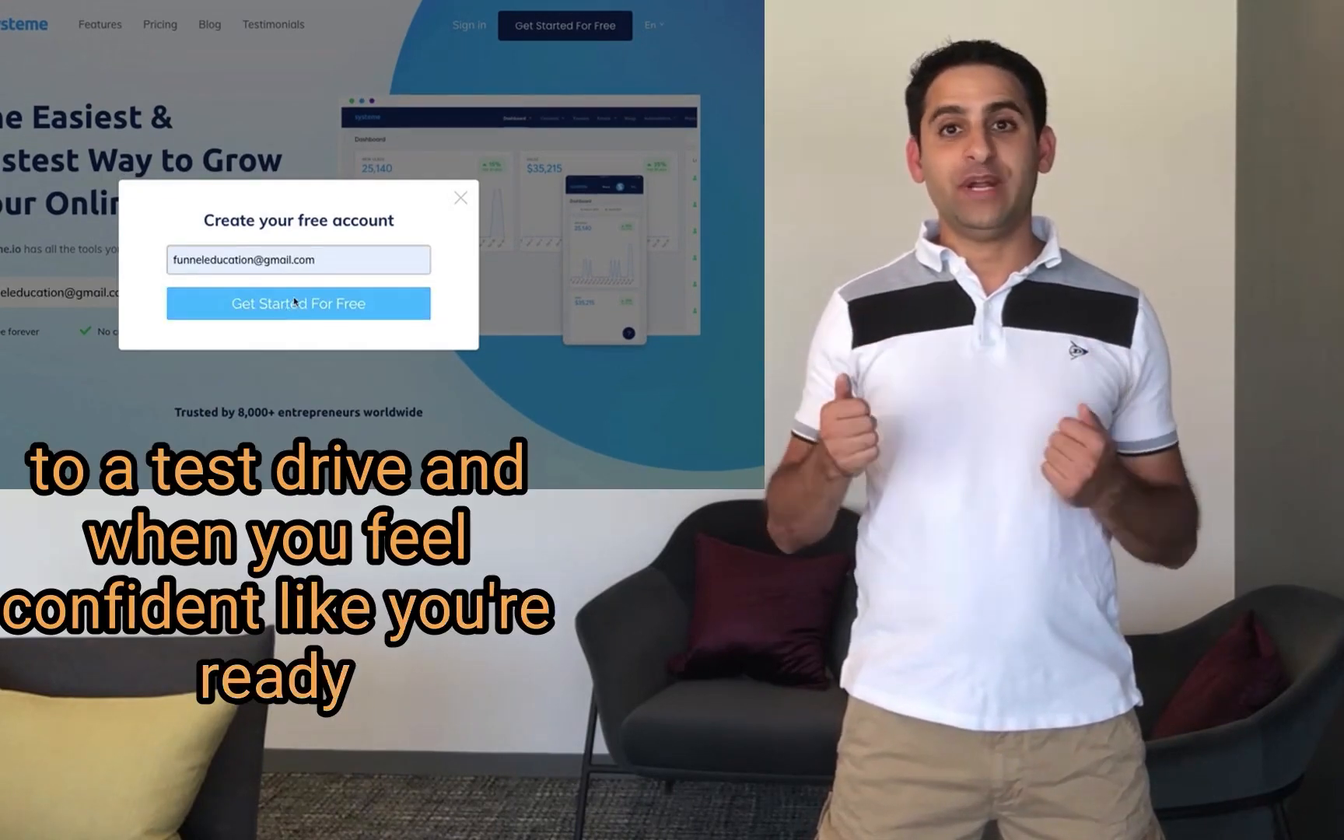